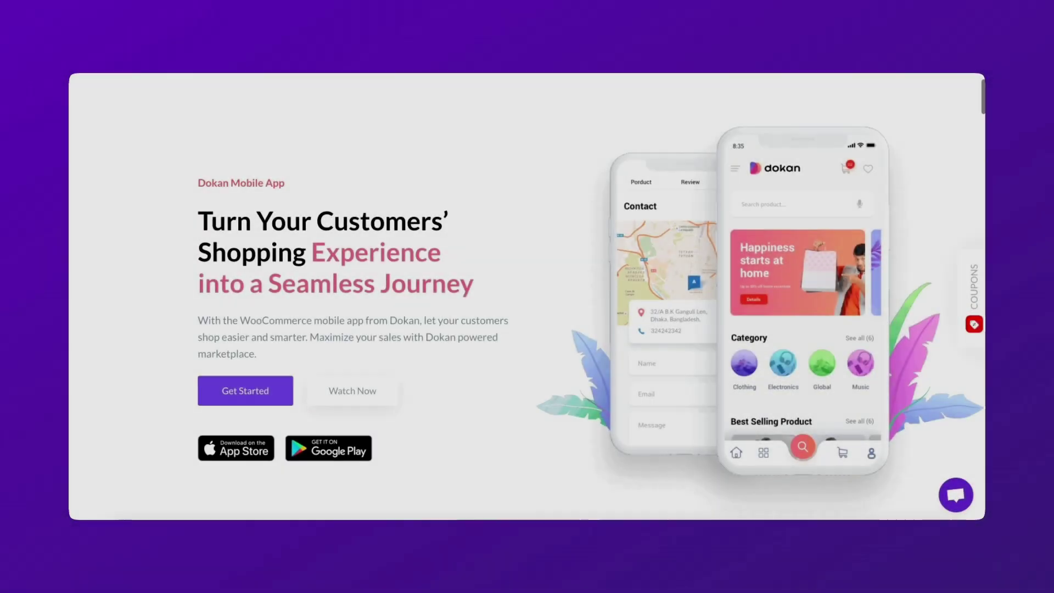
Scroll through the WordPress admin dashboard to review its contents
scroll(527, 296, "down", 12)
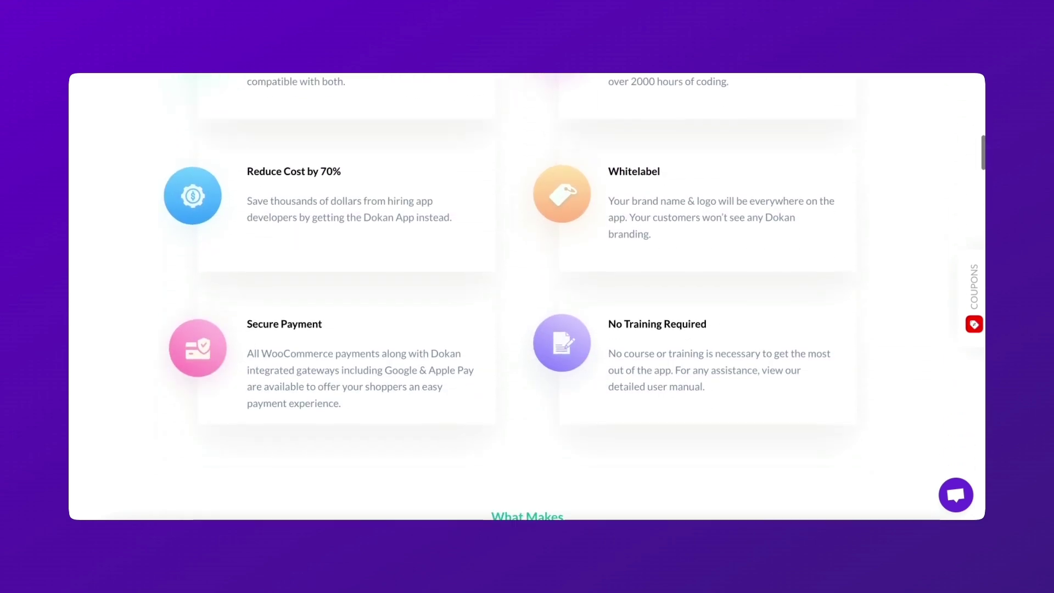
scroll(528, 297, "down", 15)
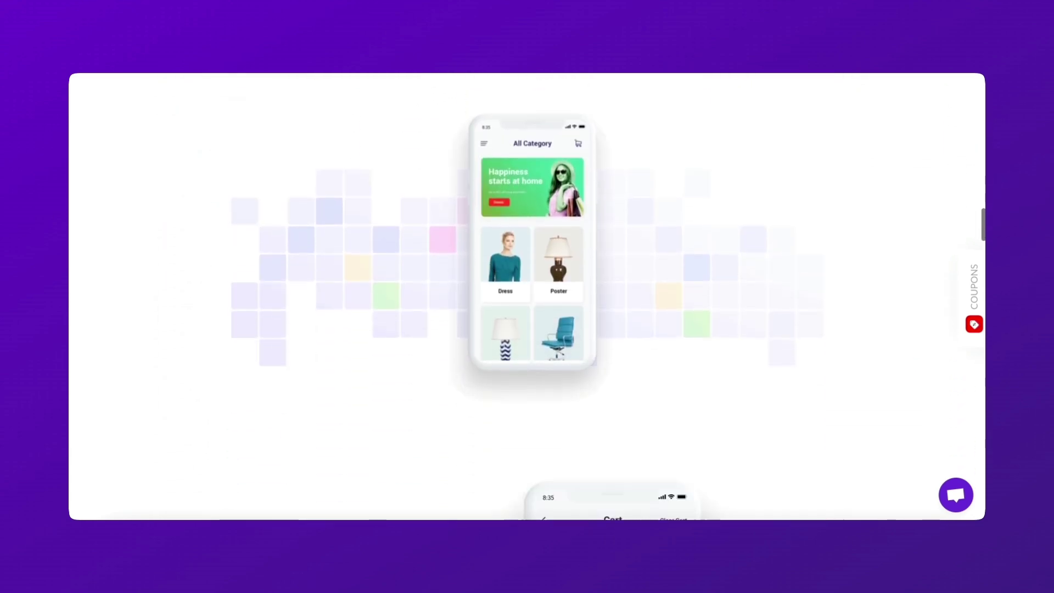
scroll(527, 297, "down", 15)
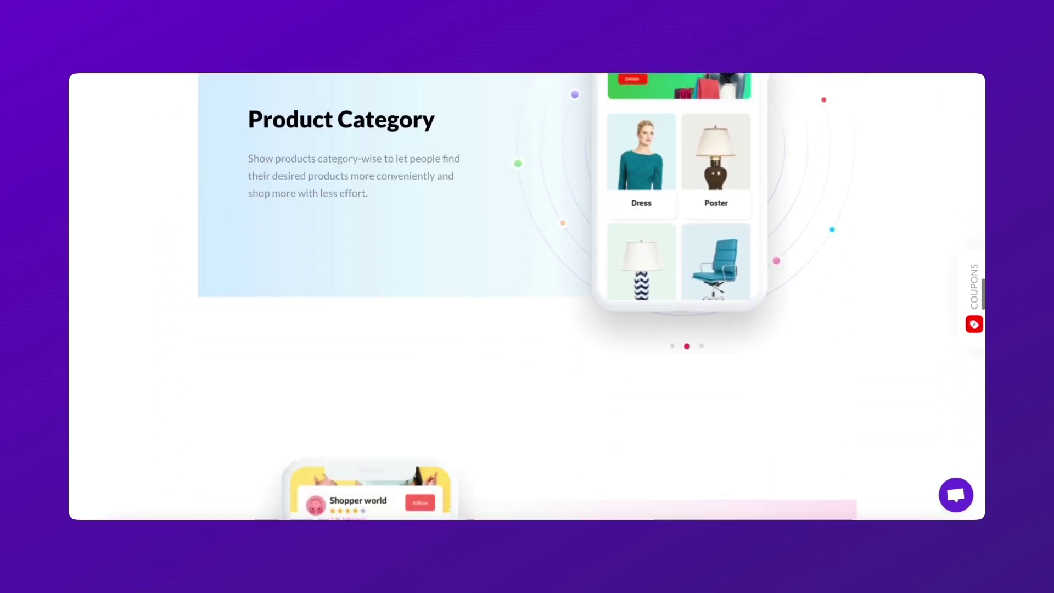
scroll(527, 296, "down", 15)
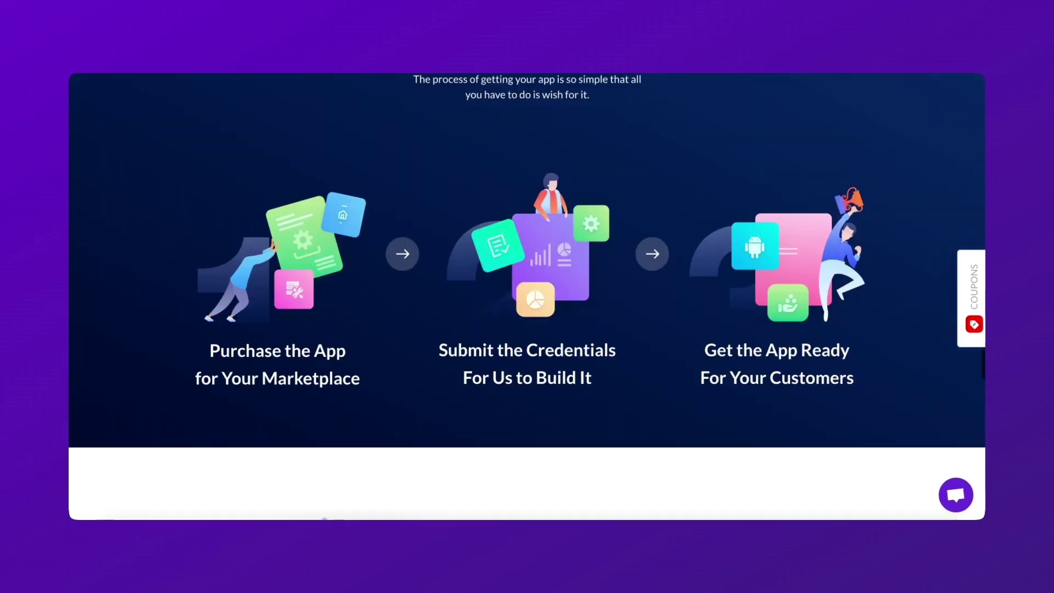
scroll(527, 296, "down", 15)
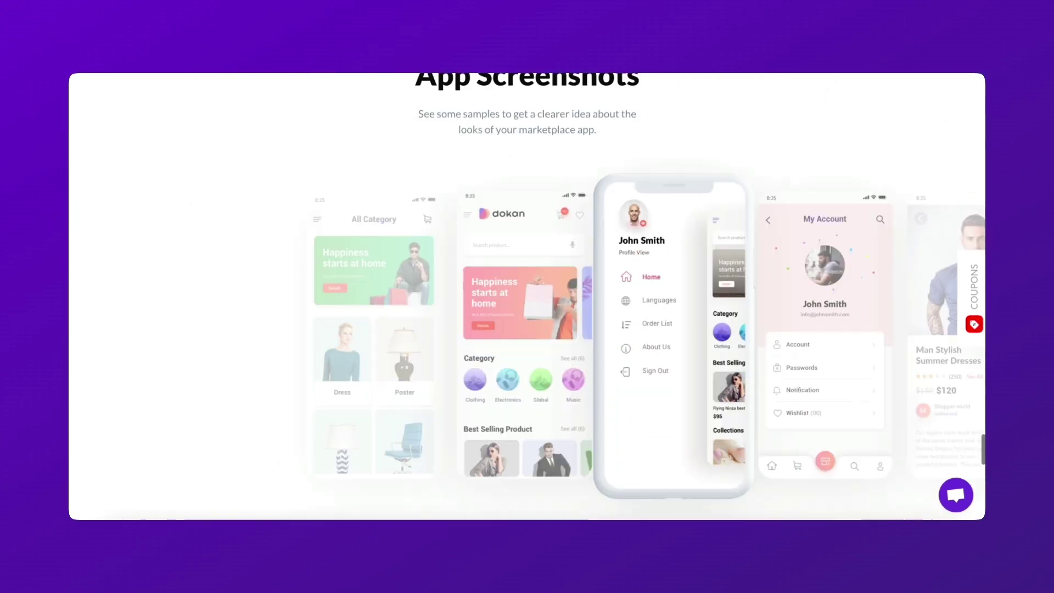
scroll(527, 297, "down", 5)
scroll(527, 297, "up", 15)
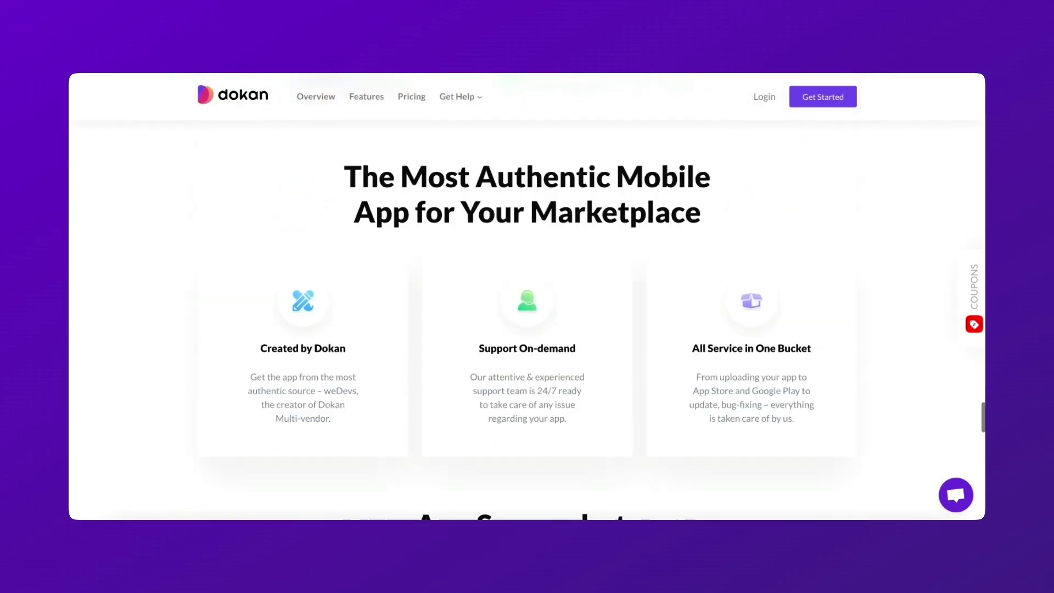
scroll(527, 297, "up", 15)
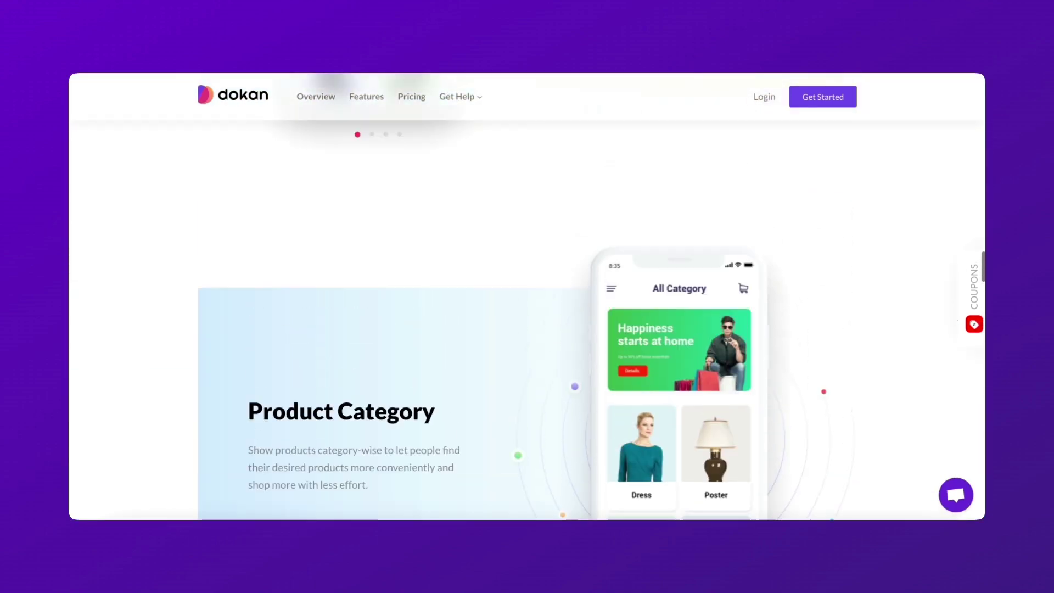
scroll(527, 296, "up", 20)
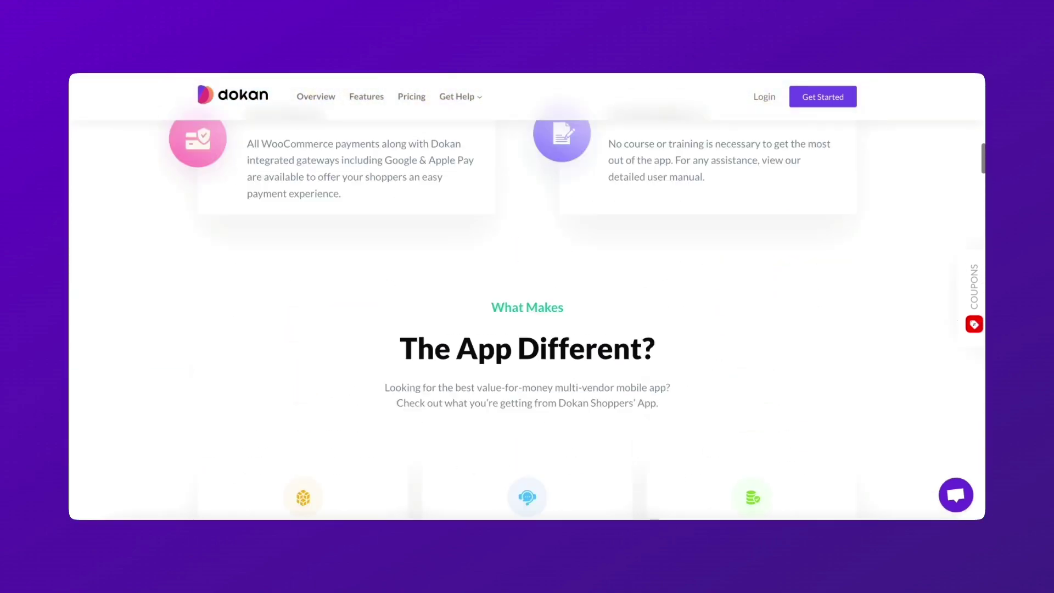
scroll(567, 228, "up", 5)
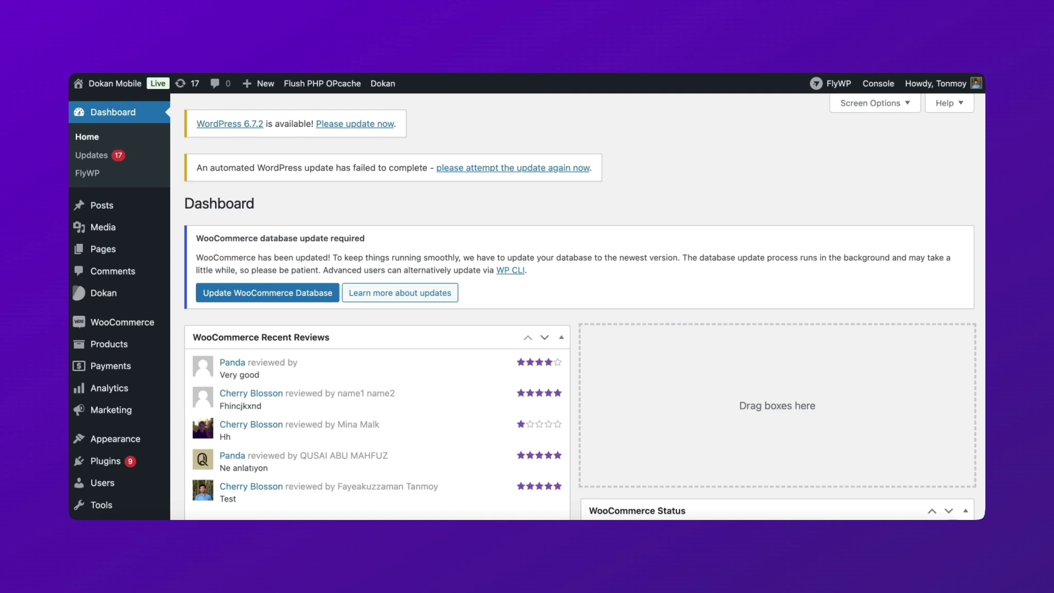
scroll(578, 307, "down", 5)
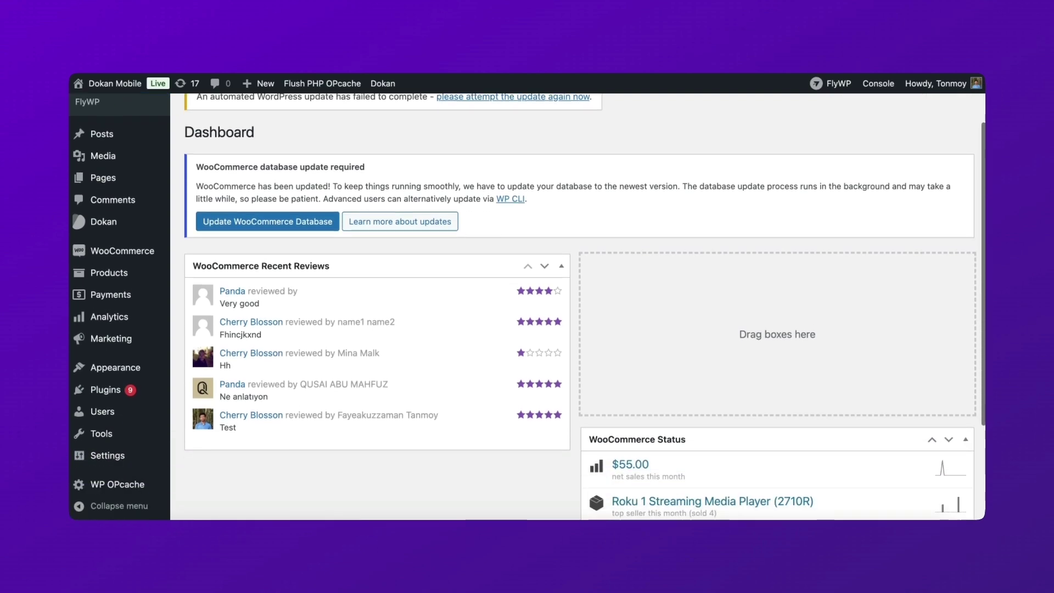
scroll(579, 308, "down", 3)
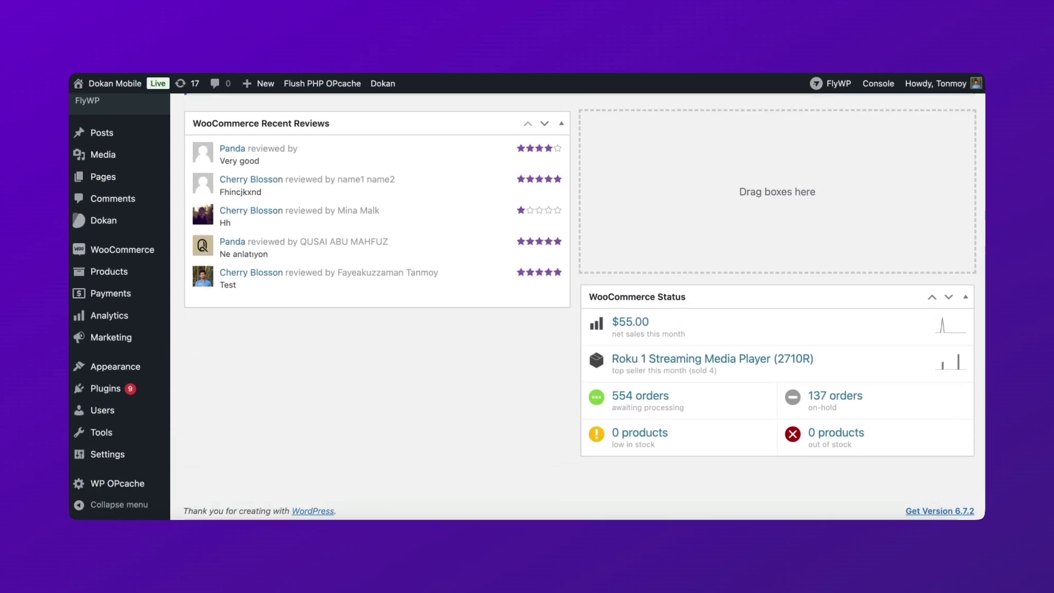
scroll(579, 308, "up", 6)
scroll(579, 307, "up", 1)
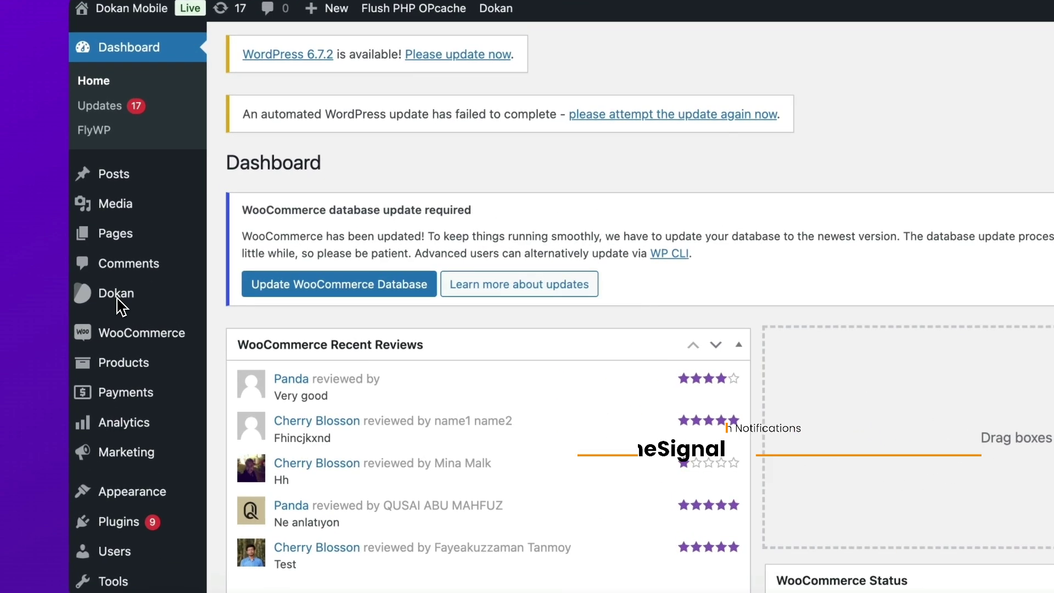
Open the Dokan dashboard from the sidebar and scroll down its sales overview
mouse_move(112, 295)
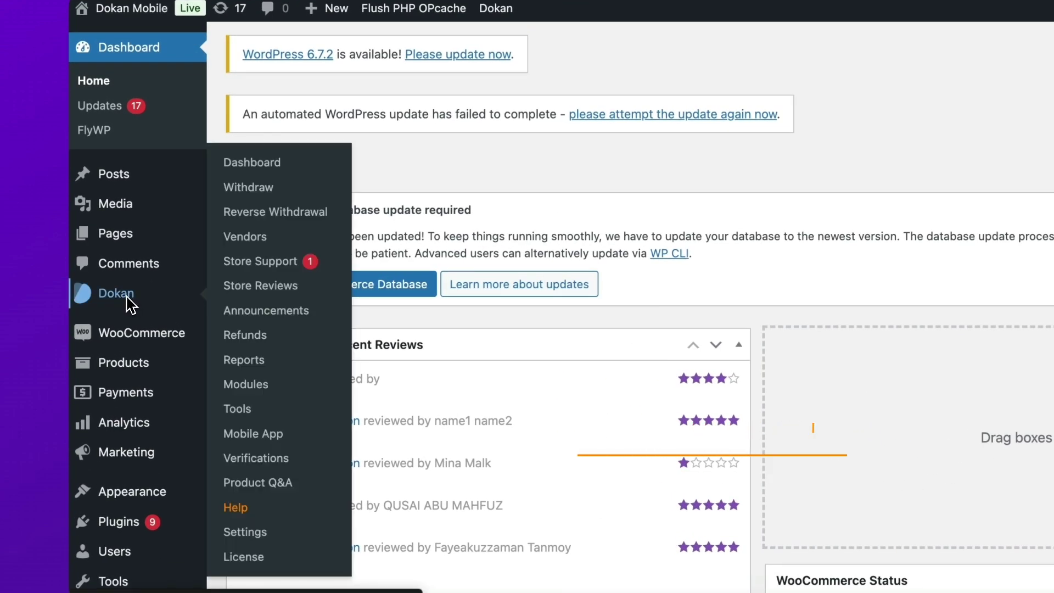
left_click(125, 295)
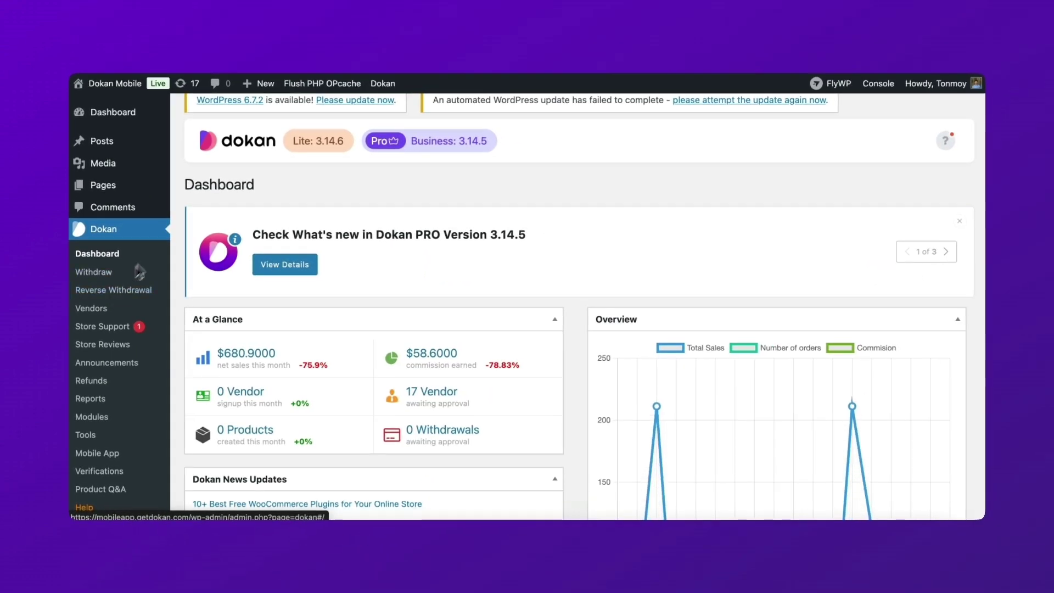
scroll(249, 198, "down", 4)
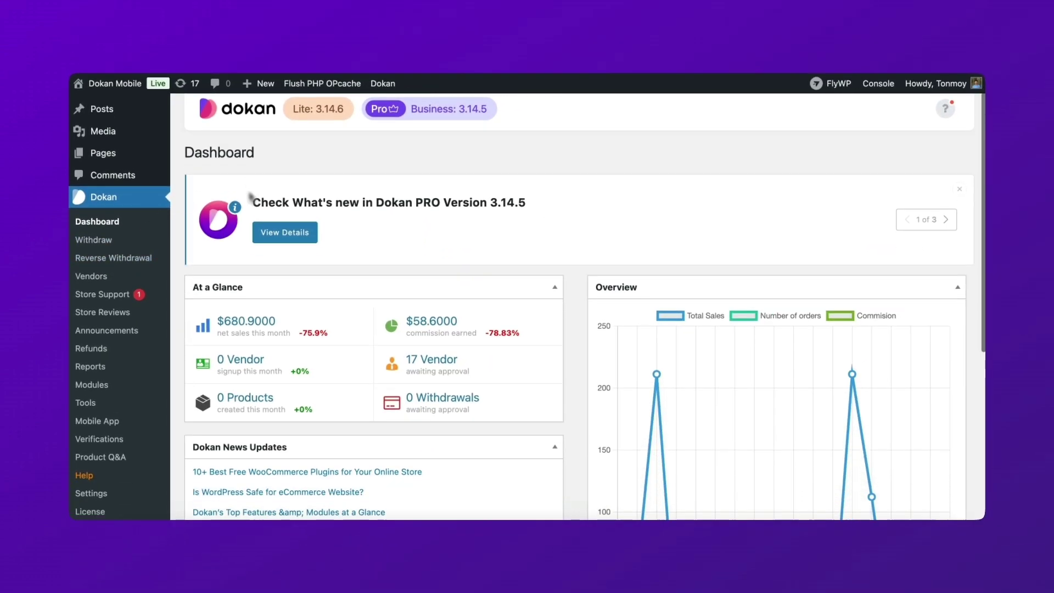
scroll(248, 196, "down", 5)
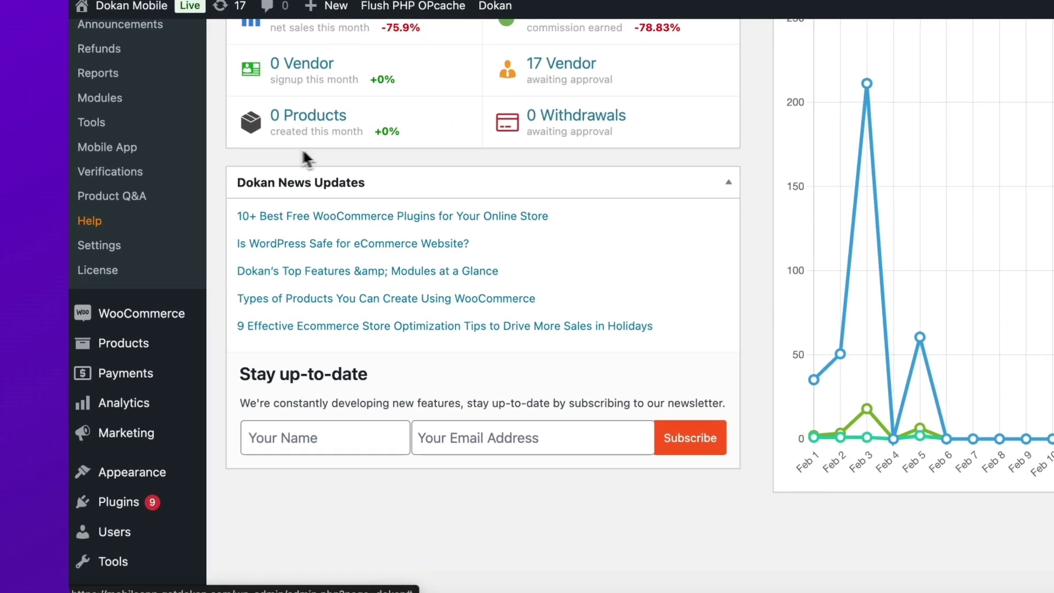
Go to Dokan's Mobile App page, where the License tab shows the App Helper license activated
left_click(107, 188)
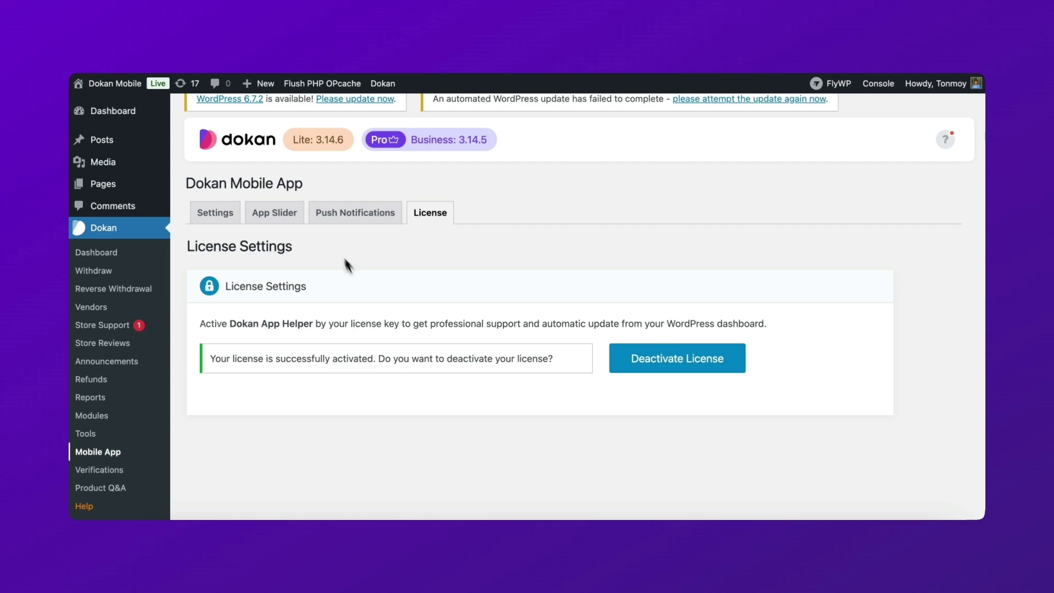
Draft a push notification titled 'Welcome!!!!!' with a welcome message
left_click(355, 212)
left_click(332, 275)
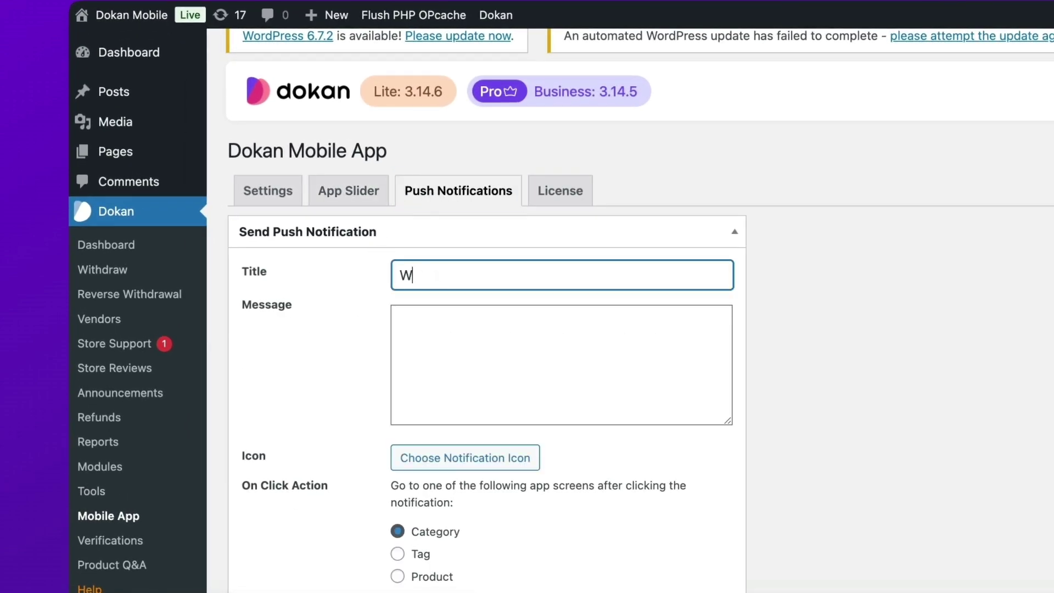
left_click(429, 307)
type("welcome to our page...")
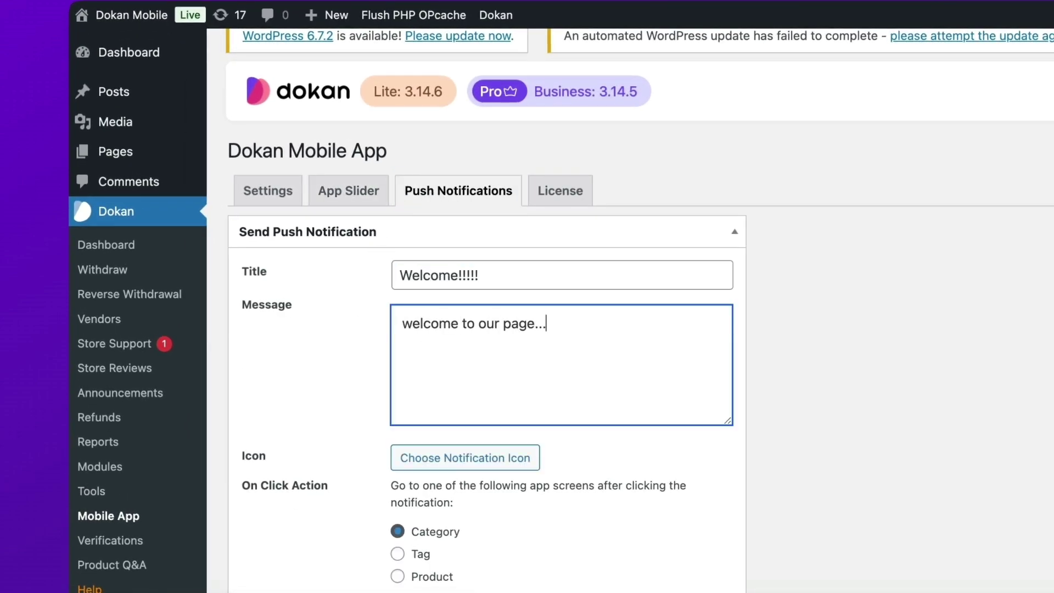
scroll(372, 464, "down", 3)
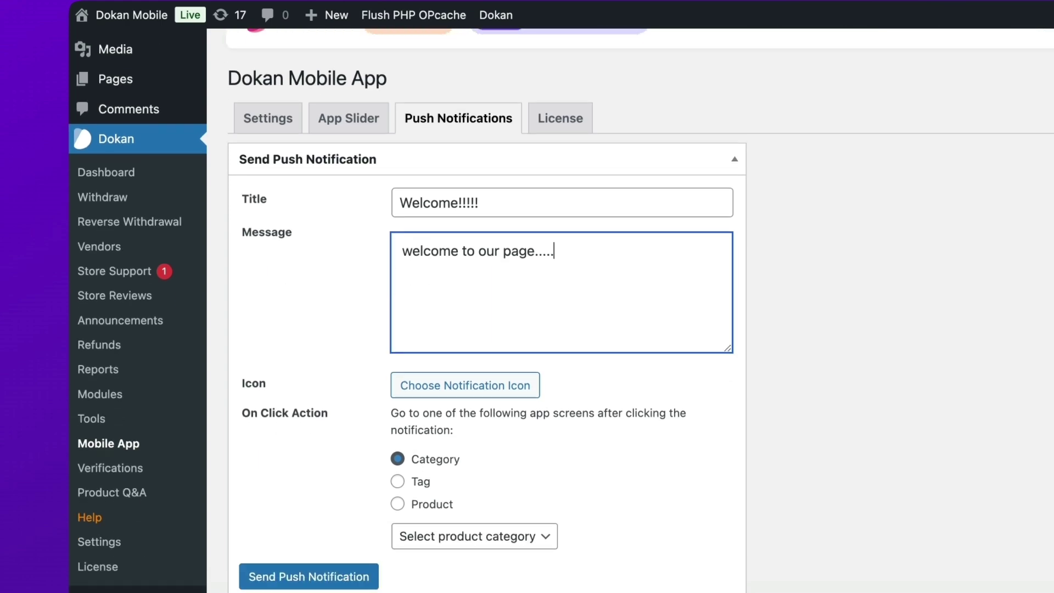
Look through the notification icon picker without choosing, and leave the click action on Category
left_click(465, 458)
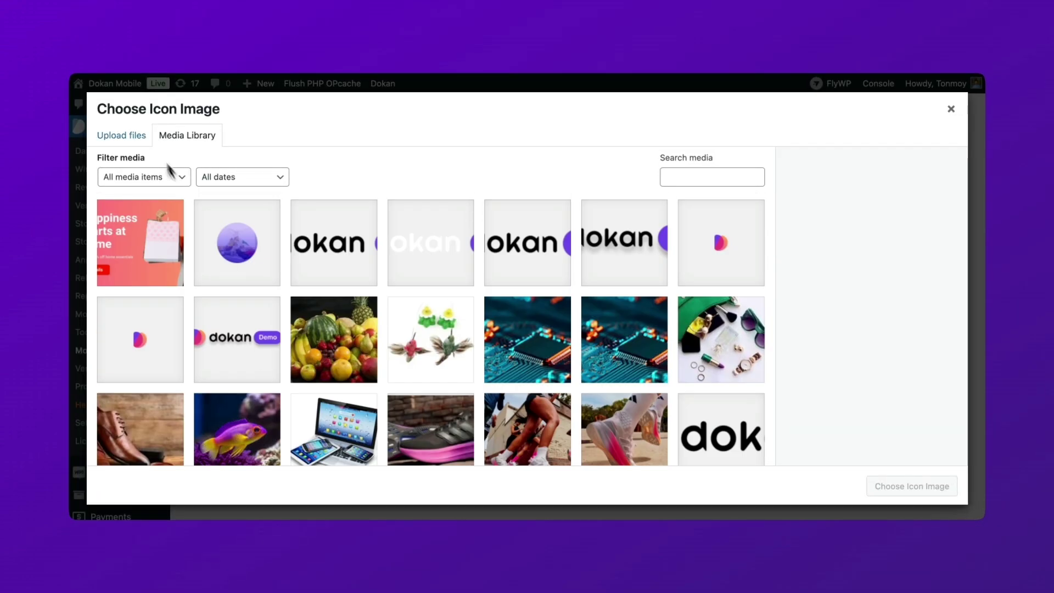
left_click(122, 135)
left_click(952, 109)
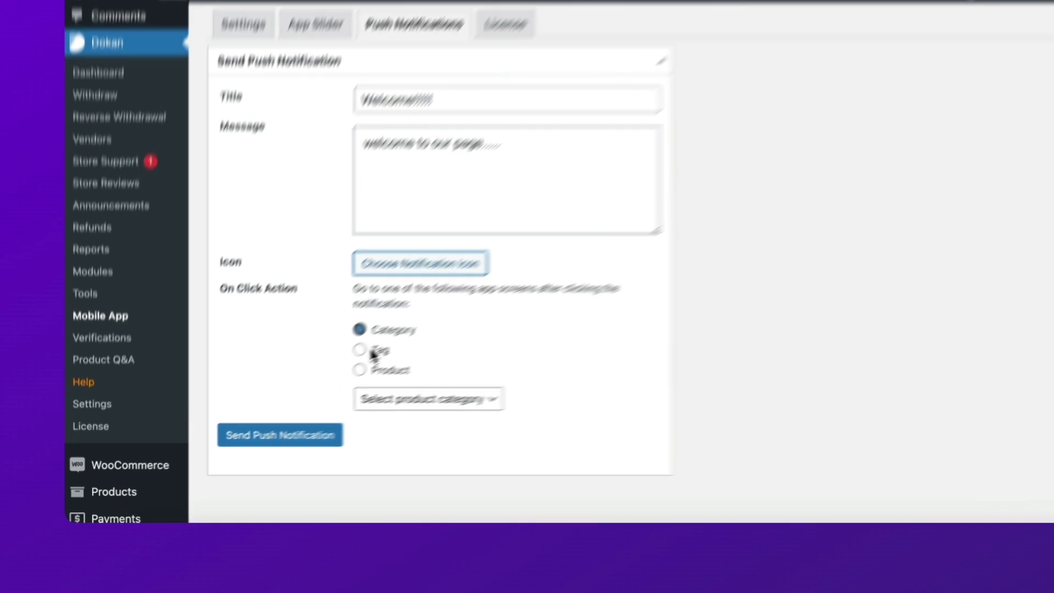
left_click(324, 377)
left_click(311, 396)
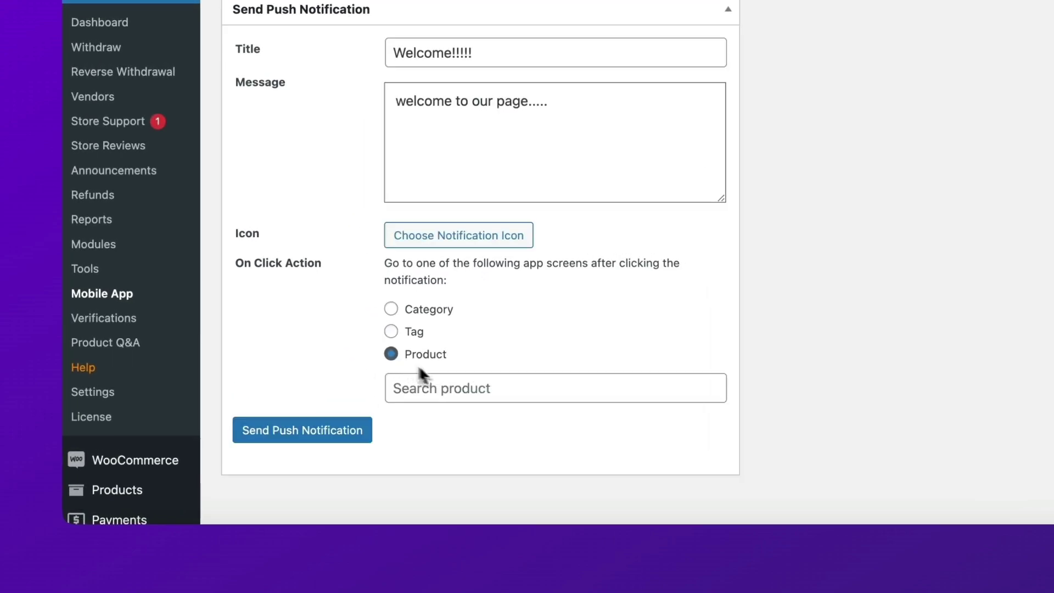
left_click(390, 334)
left_click(396, 309)
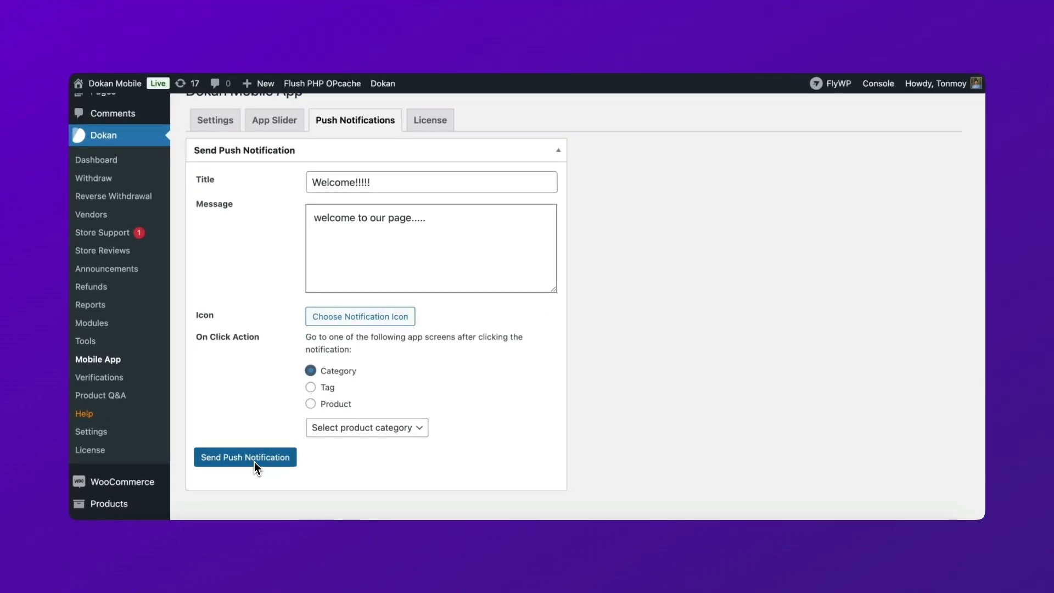
scroll(255, 467, "up", 5)
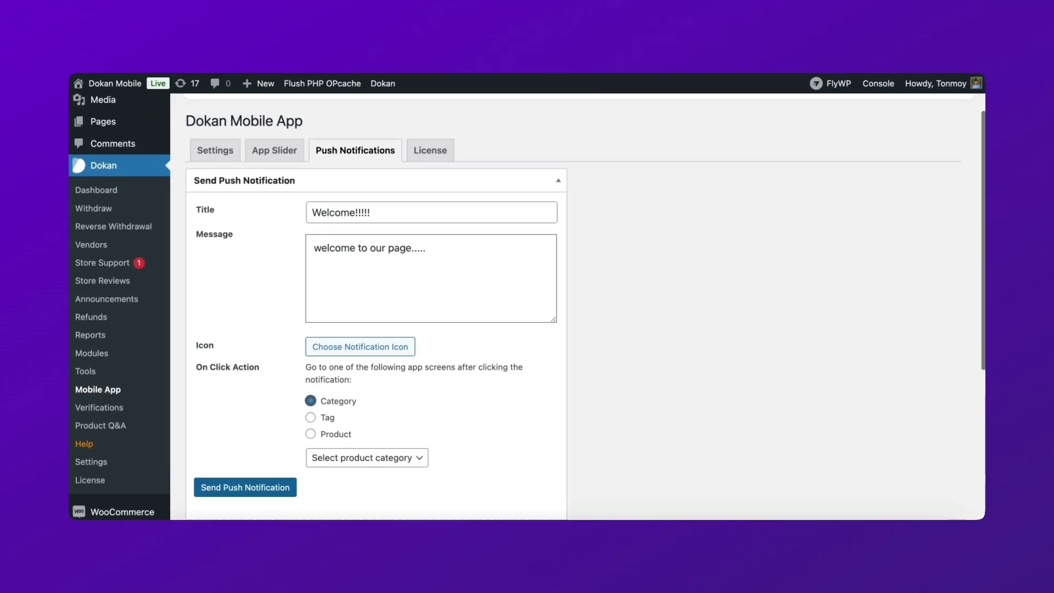
Give App Slider's Slide 1 the 'Happiness starts at home' banner from the media library
left_click(277, 213)
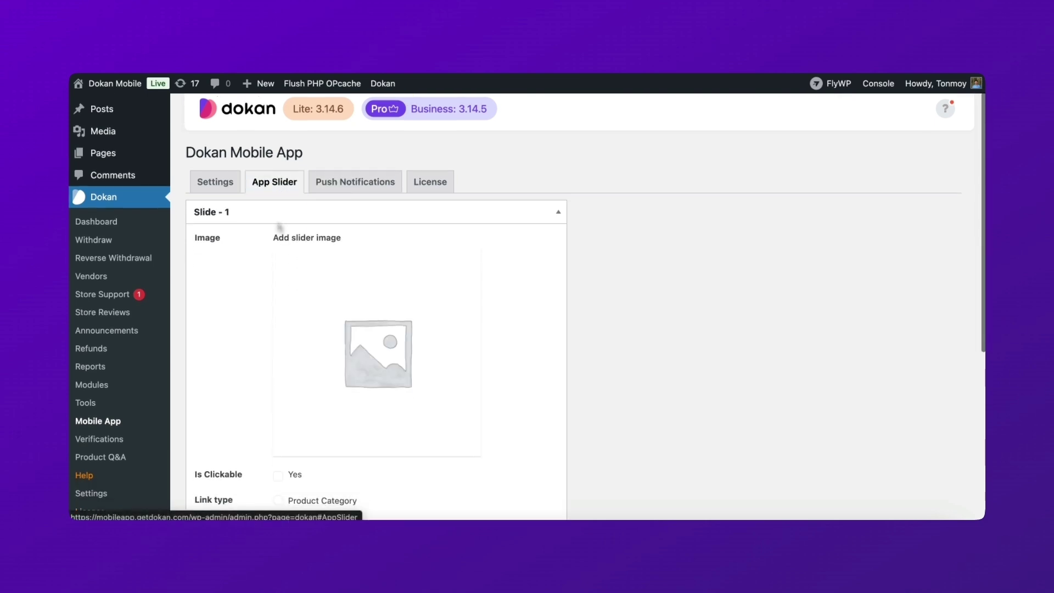
scroll(280, 227, "down", 1)
scroll(277, 230, "down", 2)
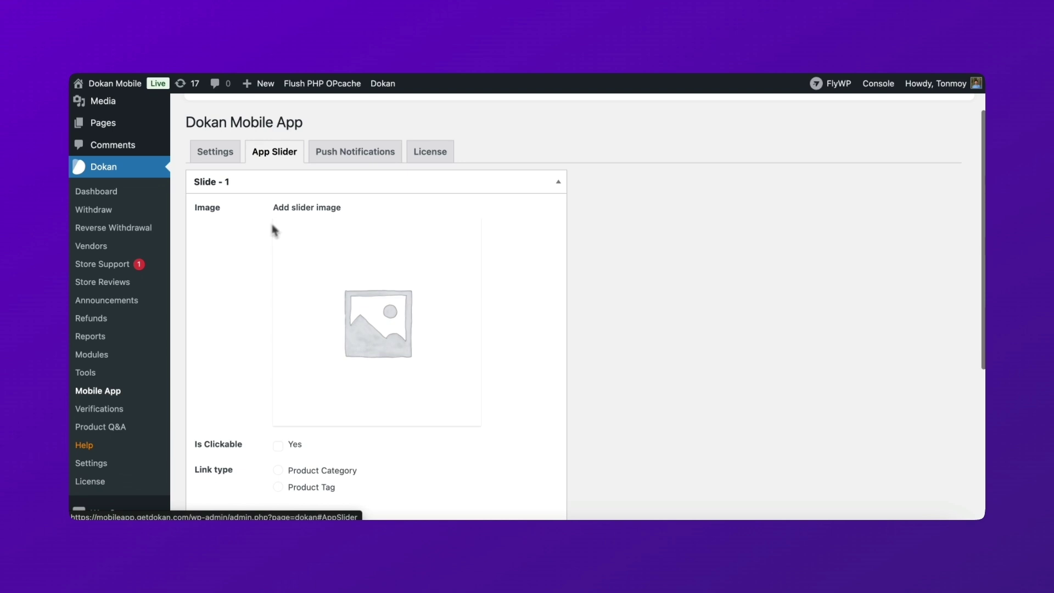
left_click(272, 229)
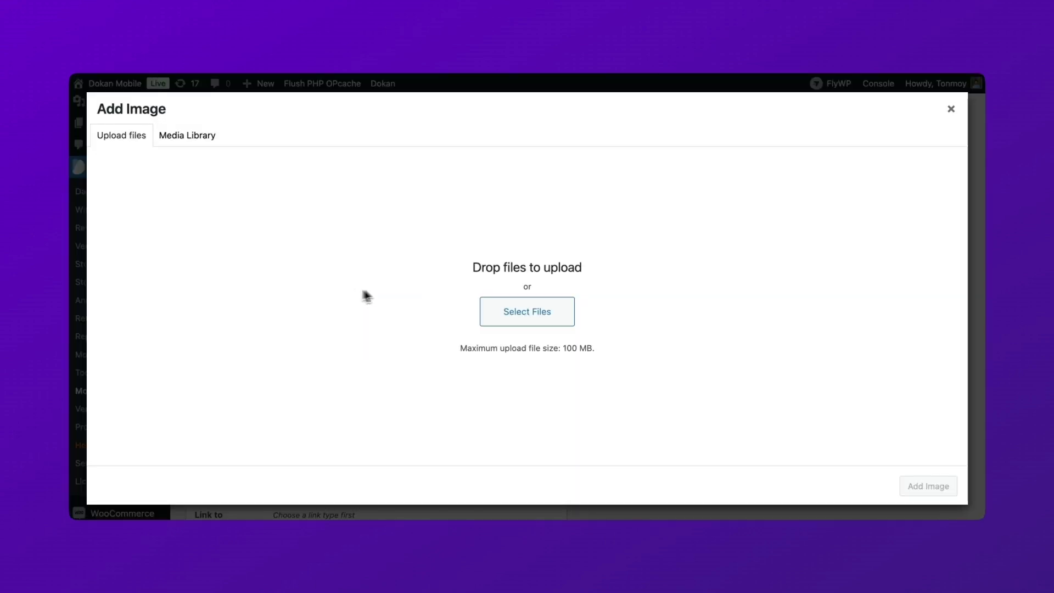
left_click(500, 306)
left_click(696, 394)
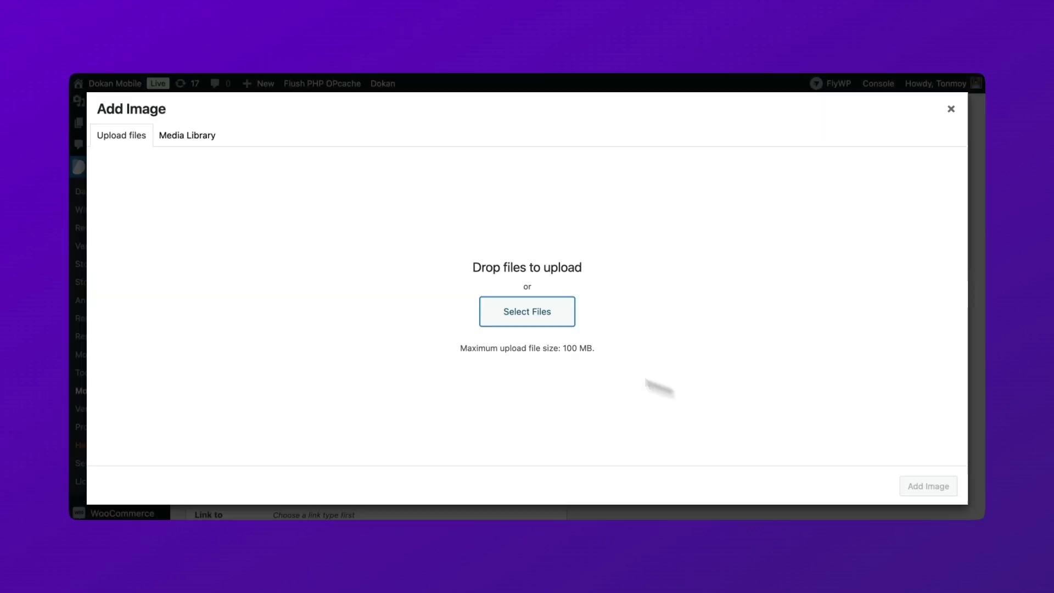
left_click(171, 137)
left_click(140, 241)
left_click(928, 487)
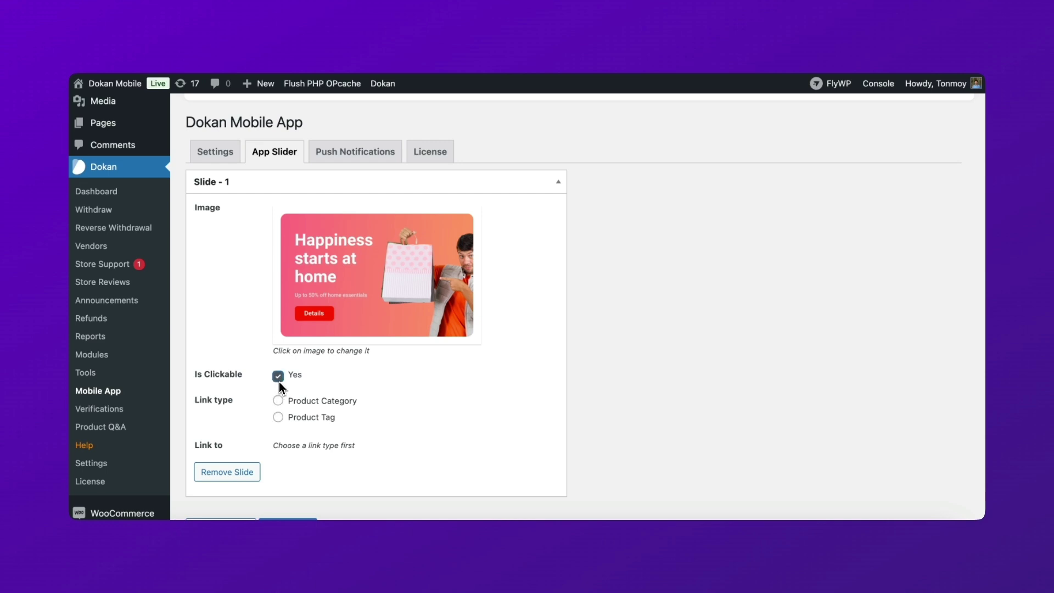
Link Slide 1 to the Uncategorized product category
left_click(279, 402)
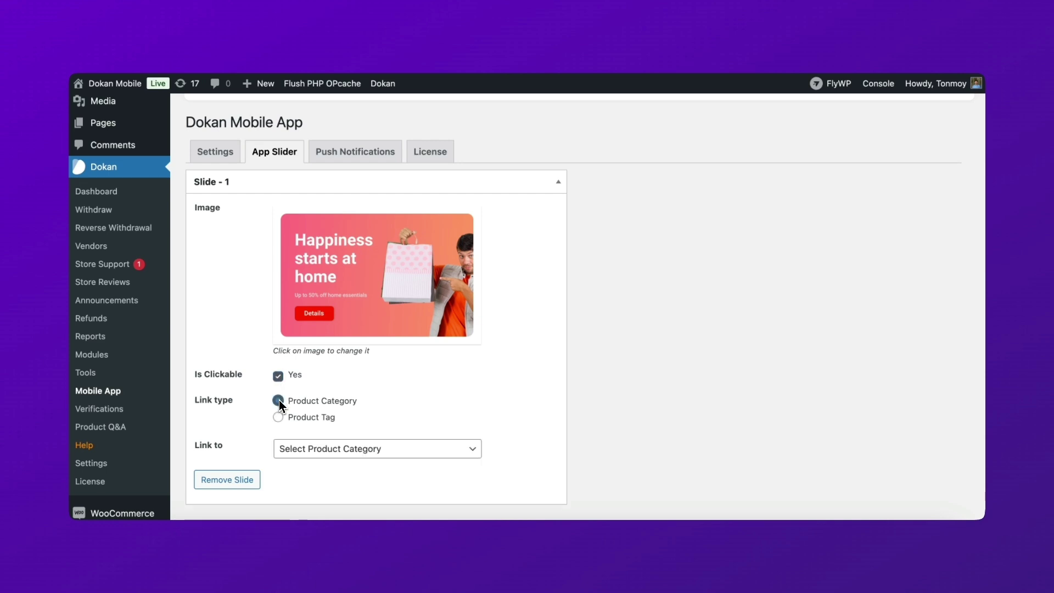
scroll(280, 405, "down", 1)
left_click(291, 413)
left_click(301, 441)
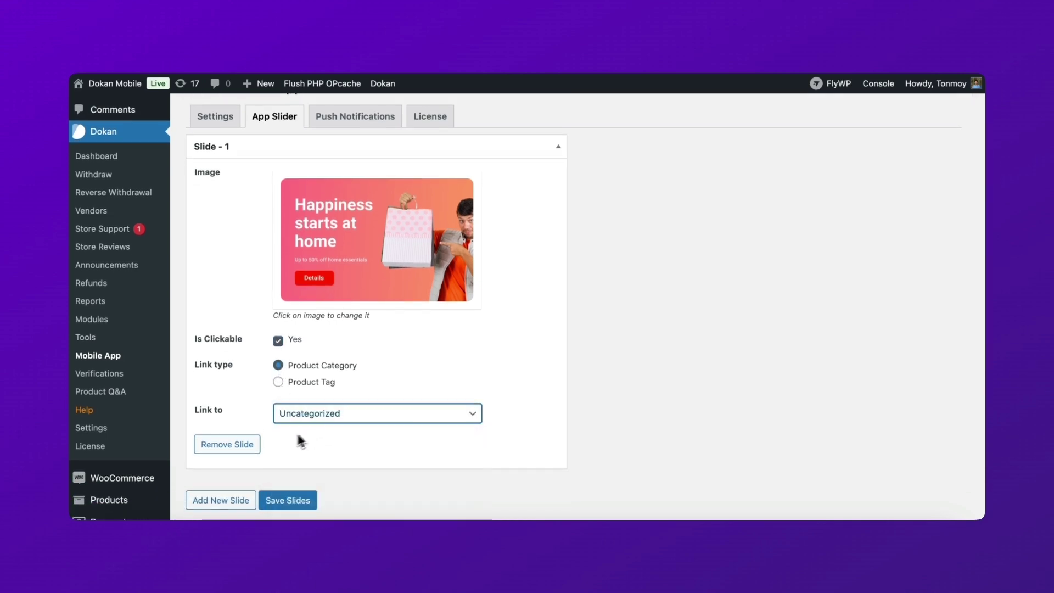
scroll(274, 461, "down", 1)
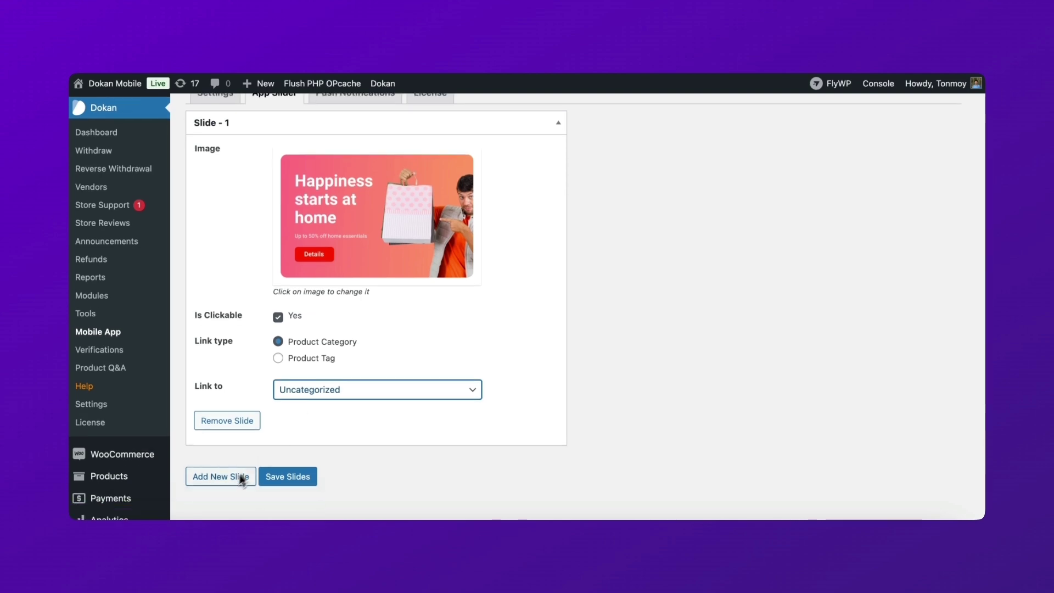
scroll(228, 487, "up", 2)
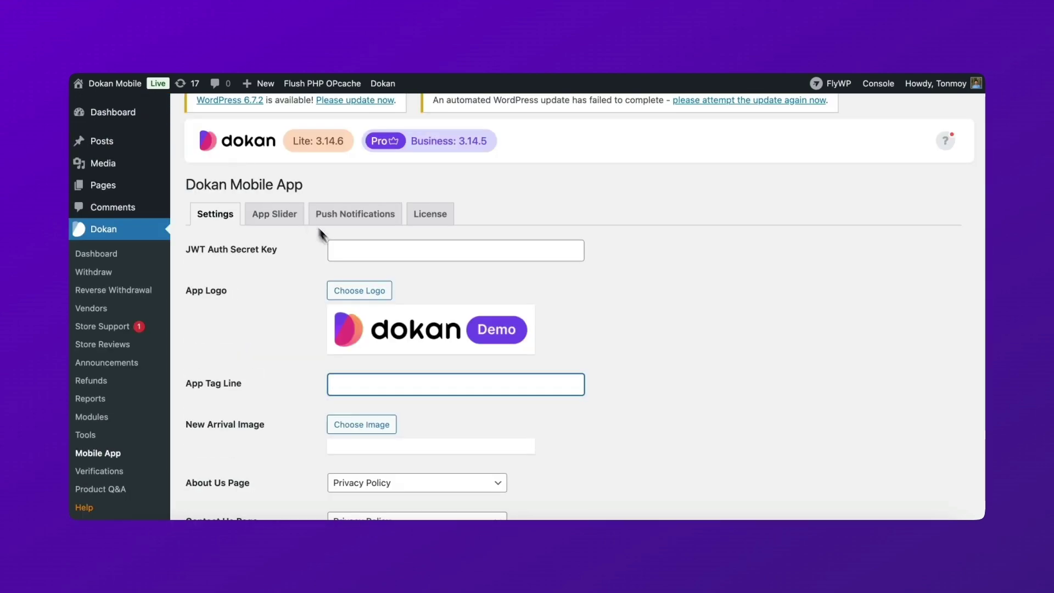
Paste the JWT Auth secret key and the marketplace app tag line
left_click(340, 248)
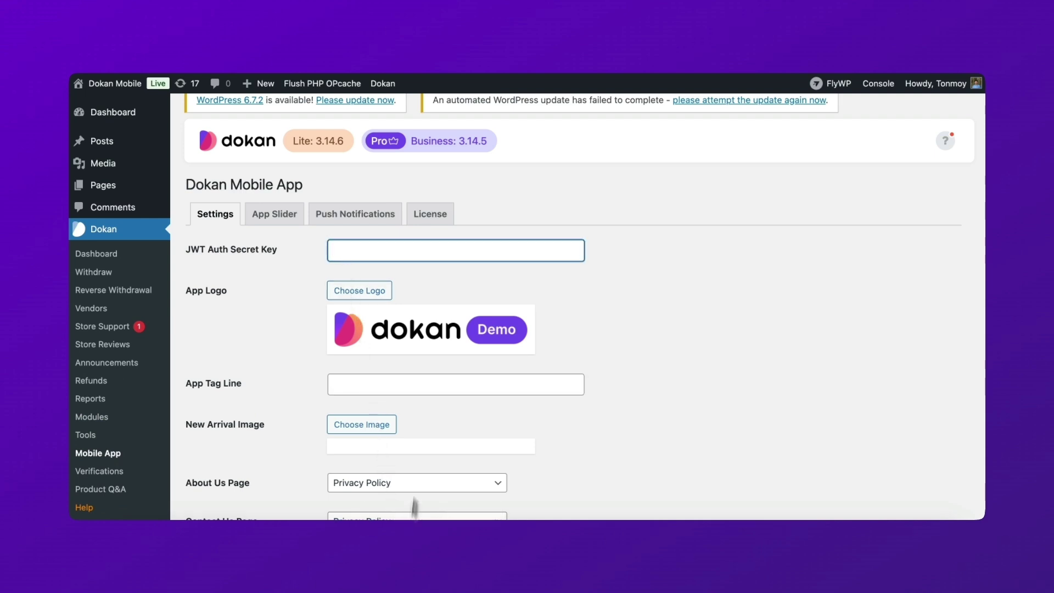
key("super+v")
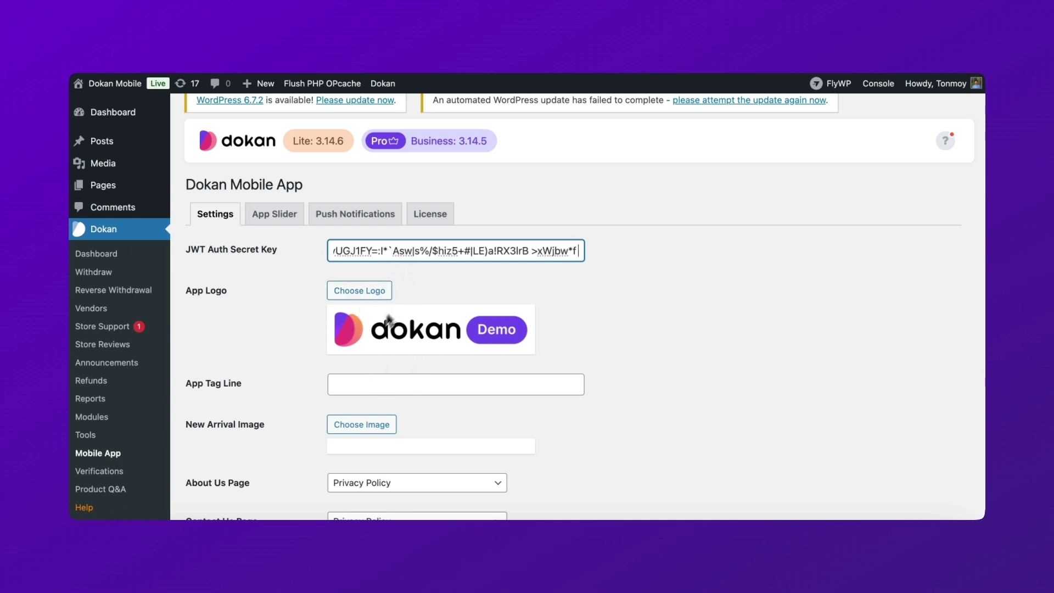
left_click(344, 388)
key("super+v")
scroll(380, 392, "down", 1)
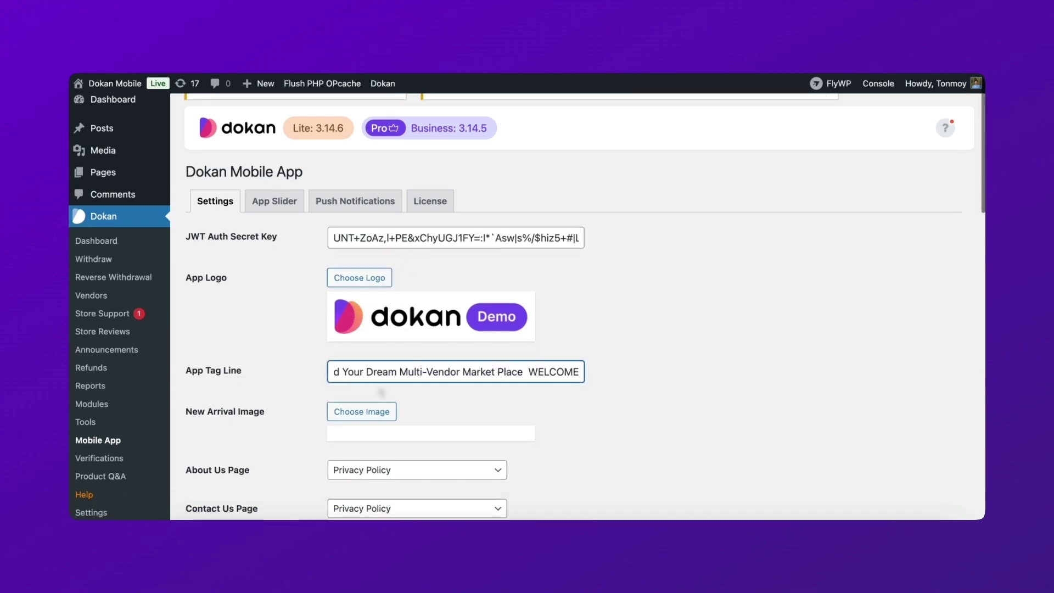
scroll(379, 387, "down", 3)
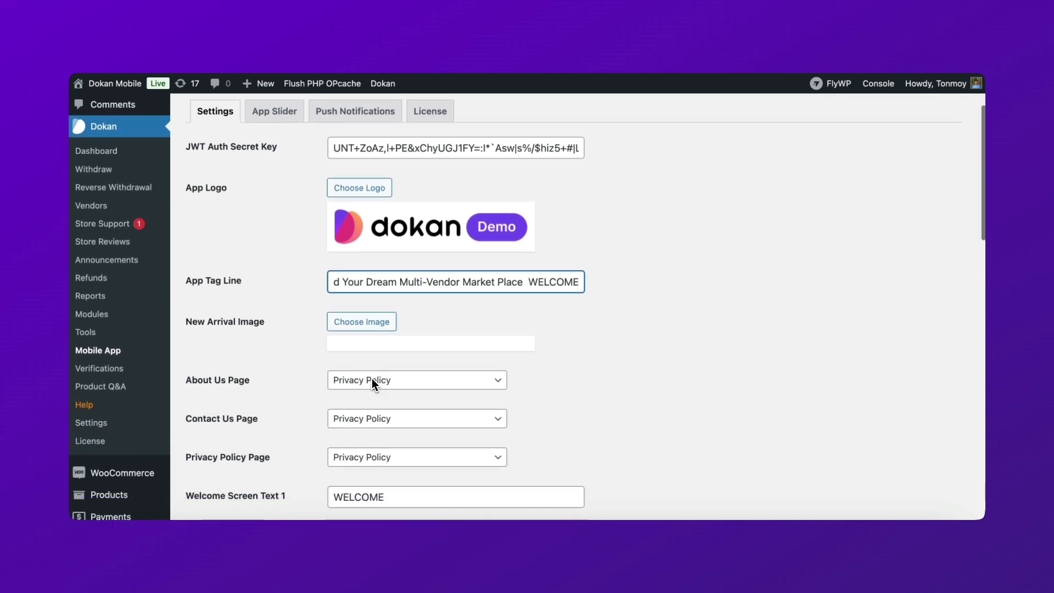
scroll(371, 378, "up", 1)
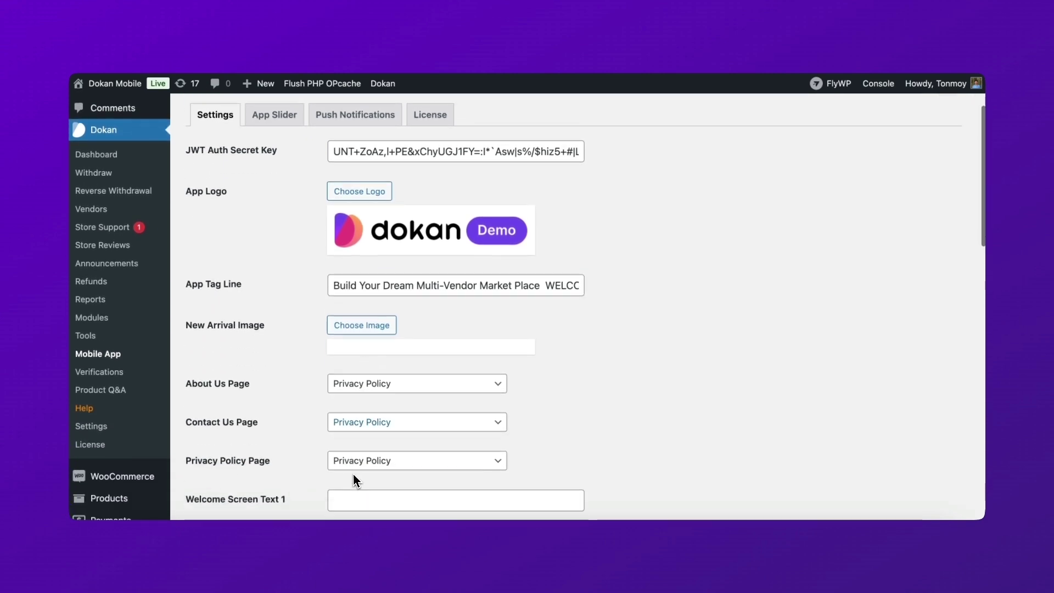
scroll(430, 482, "down", 2)
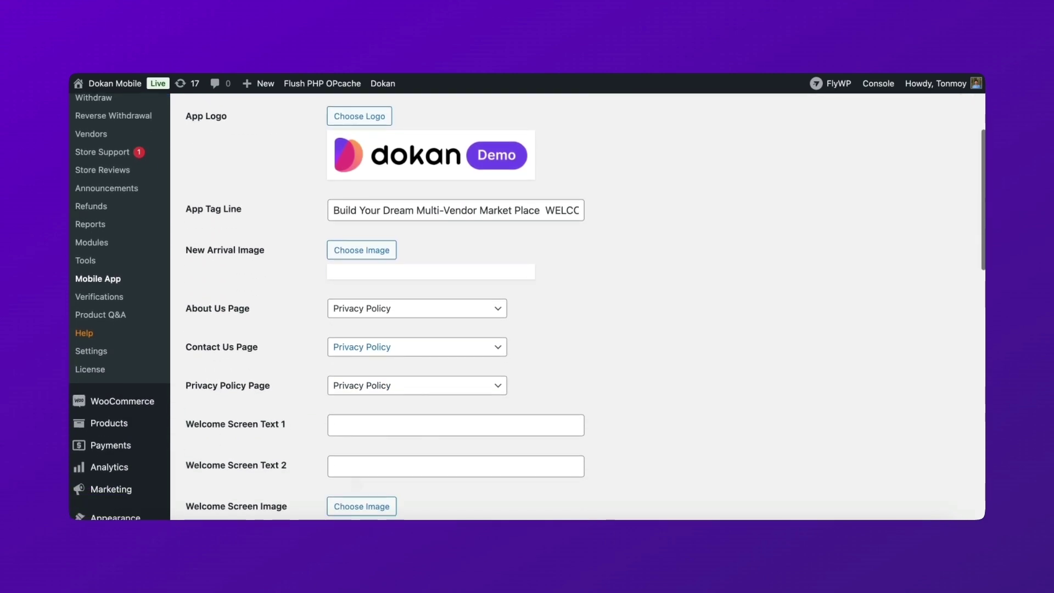
scroll(353, 478, "down", 3)
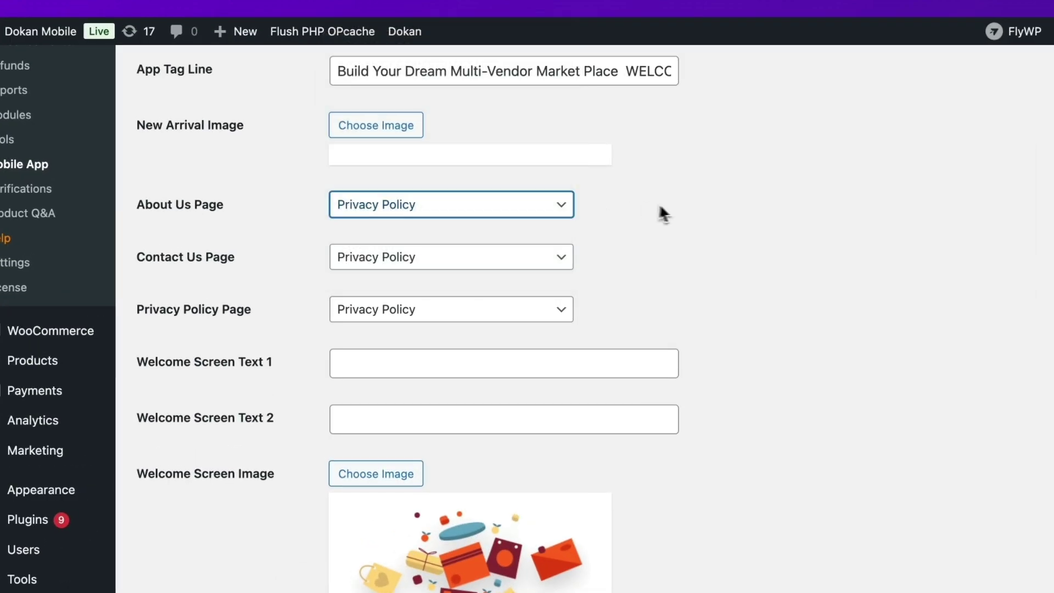
Keep Privacy Policy as Contact Us page; set welcome texts 'welcome' and 'Build Your Dream Multi-Vendor Market Place'
left_click(501, 250)
left_click(500, 251)
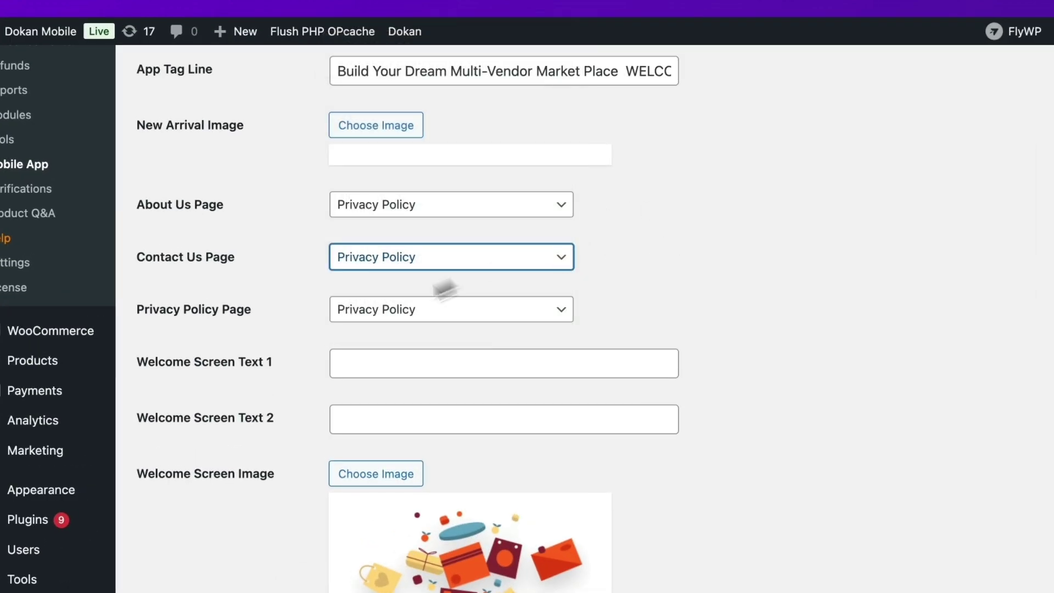
left_click(348, 360)
type("welcome")
left_click(356, 419)
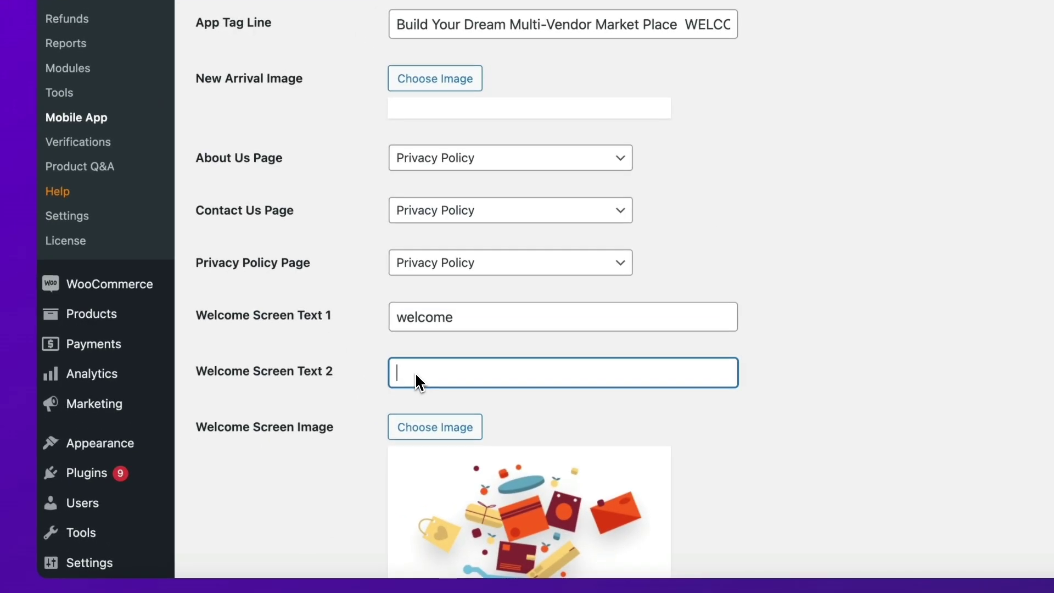
type("Build Your Dream Multi-Vendor Market Place  WELCOME")
Set the laptop and devices picture as the welcome screen image
scroll(420, 383, "down", 2)
left_click(437, 349)
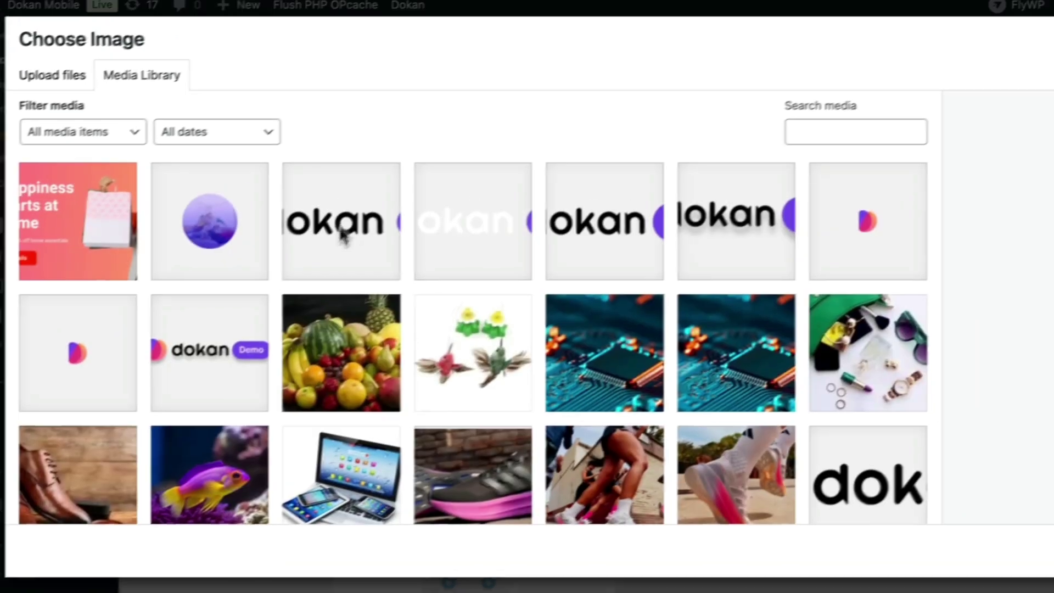
left_click(329, 464)
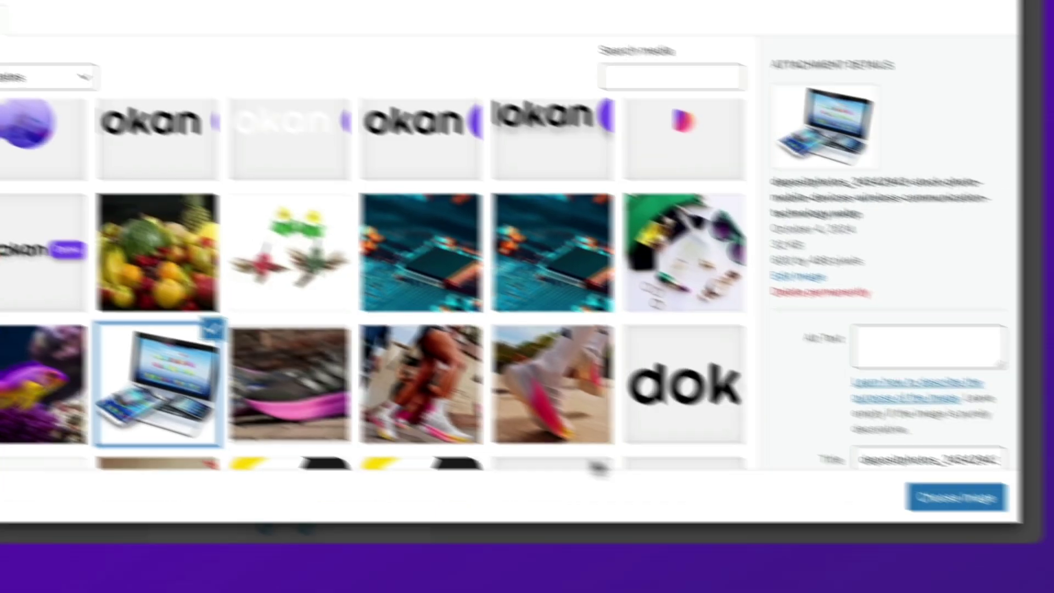
left_click(956, 497)
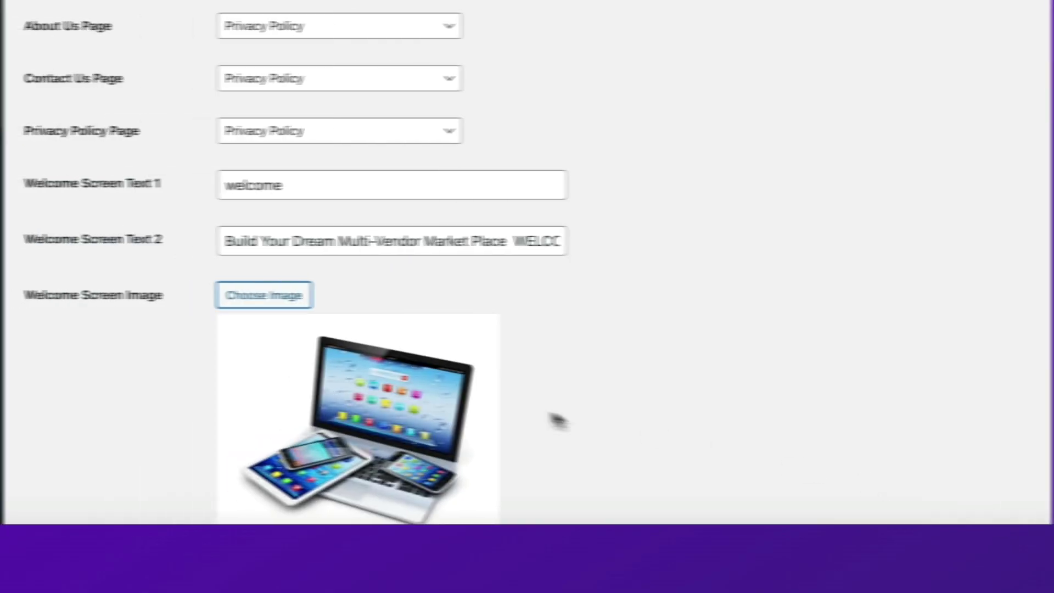
Add Arabic through Ukrainian to the app languages alongside English
scroll(555, 419, "down", 2)
left_click(425, 434)
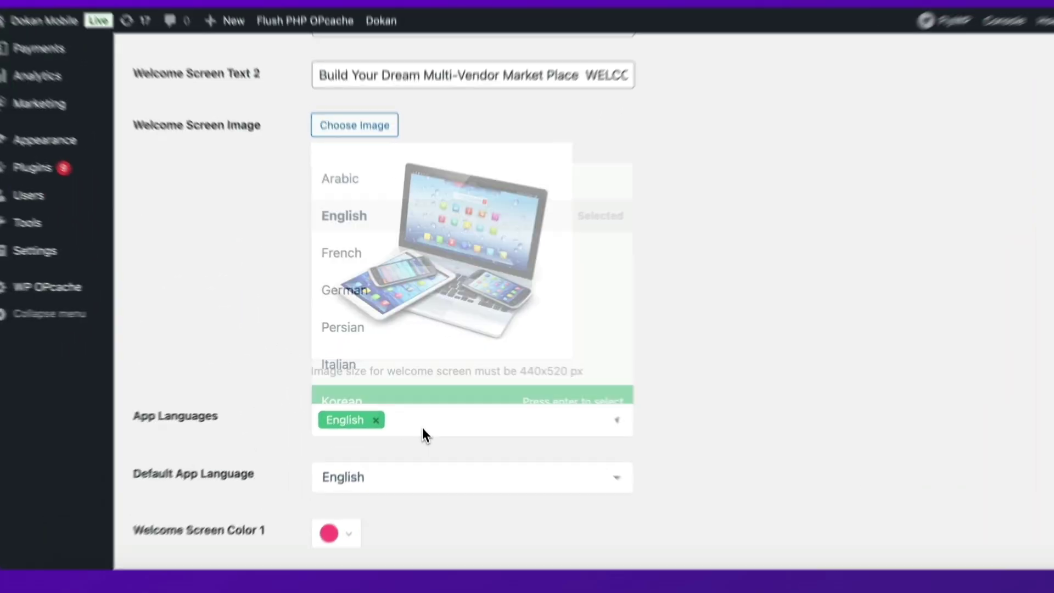
left_click(384, 179)
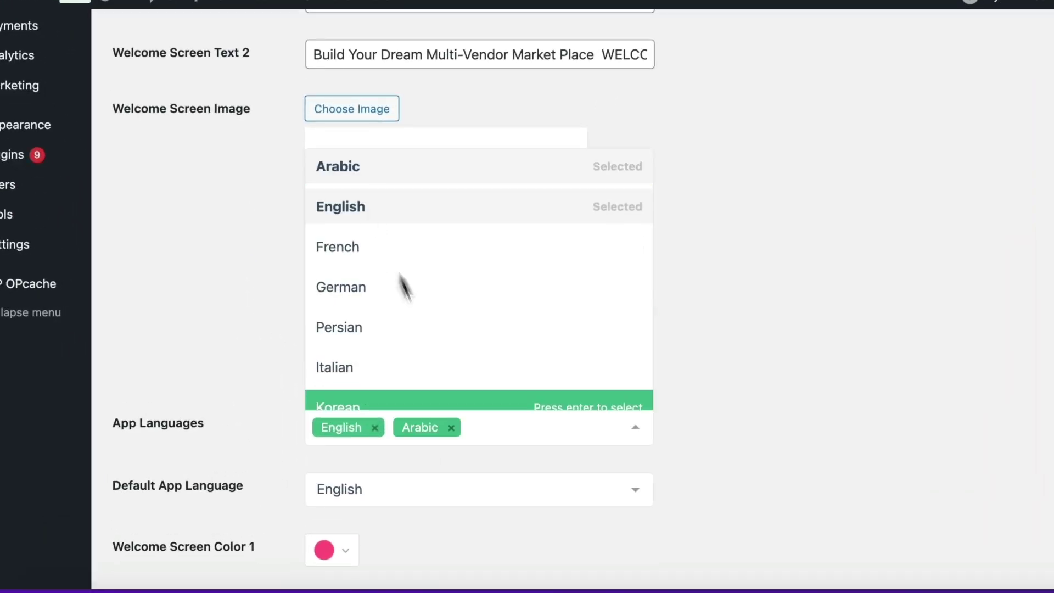
left_click(387, 253)
left_click(384, 290)
left_click(384, 327)
left_click(381, 362)
scroll(379, 352, "down", 2)
left_click(371, 319)
left_click(368, 350)
left_click(365, 391)
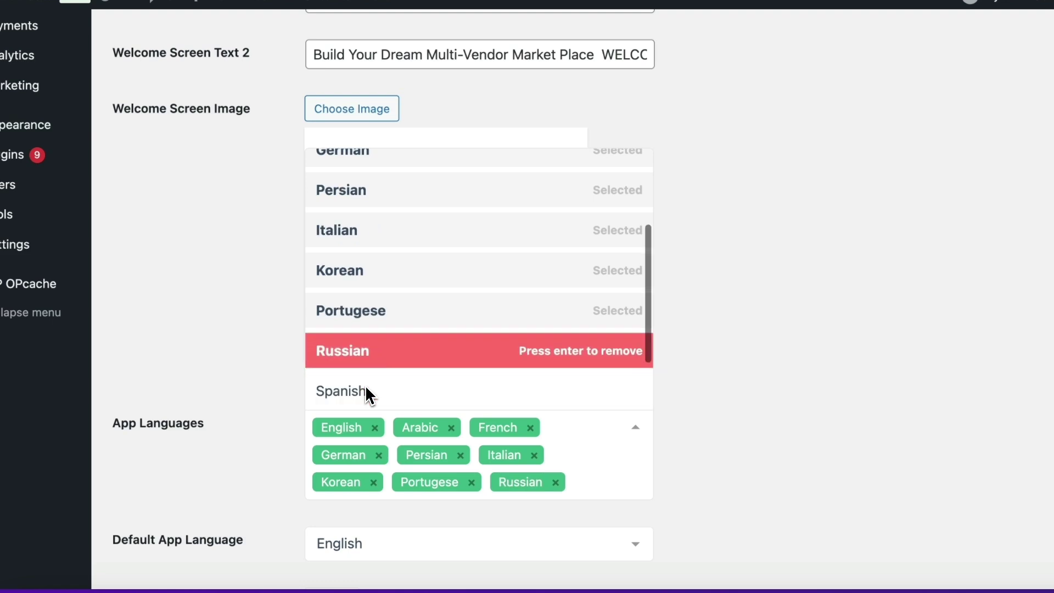
left_click(364, 390)
left_click(365, 384)
left_click(364, 384)
scroll(365, 393, "down", 3)
Keep English as the default app language
left_click(665, 291)
left_click(389, 392)
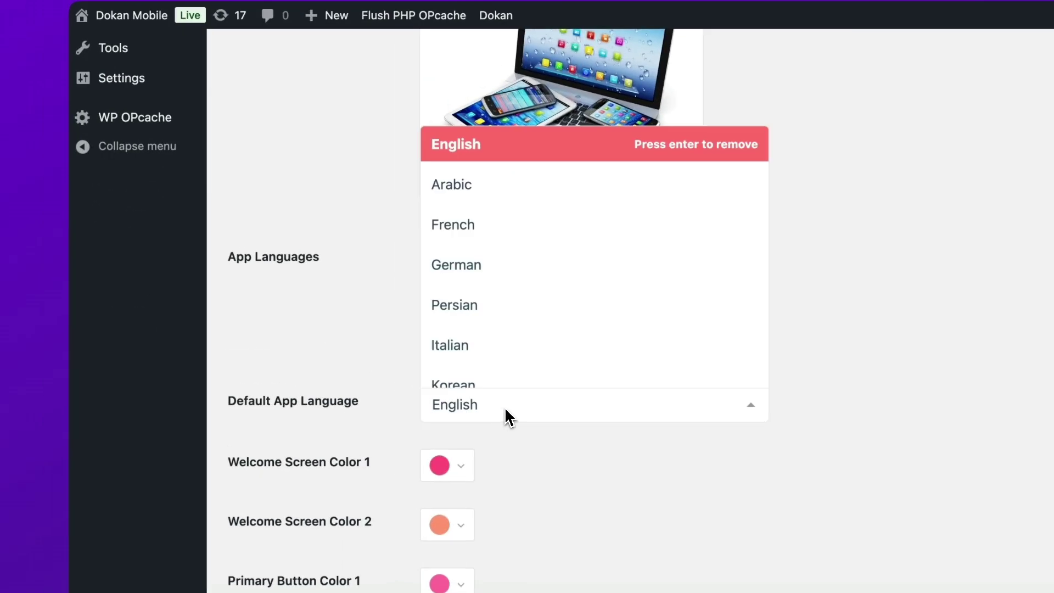
left_click(220, 267)
scroll(527, 308, "up", 1)
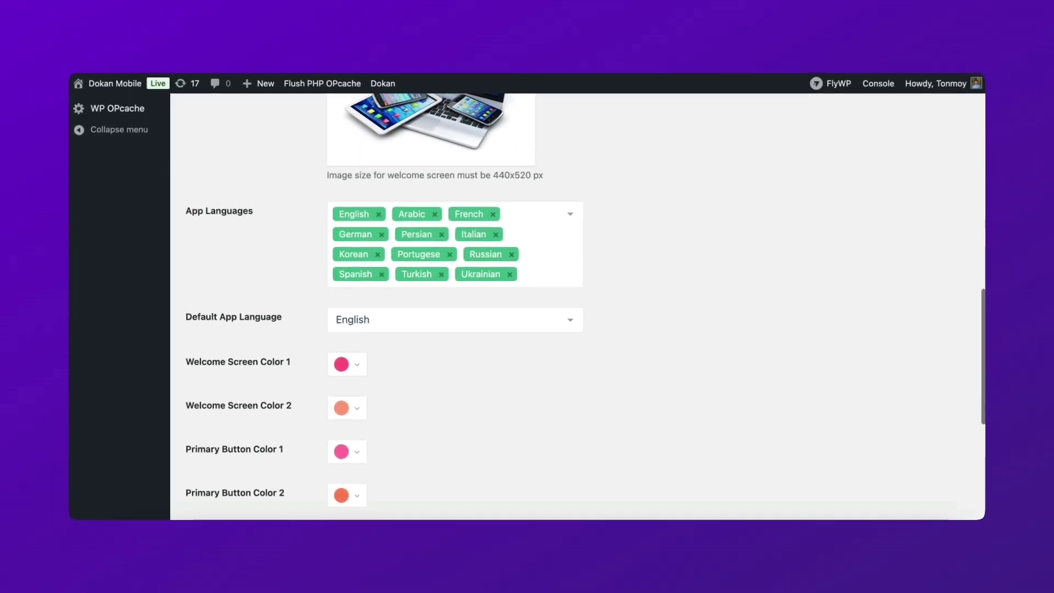
scroll(527, 307, "down", 3)
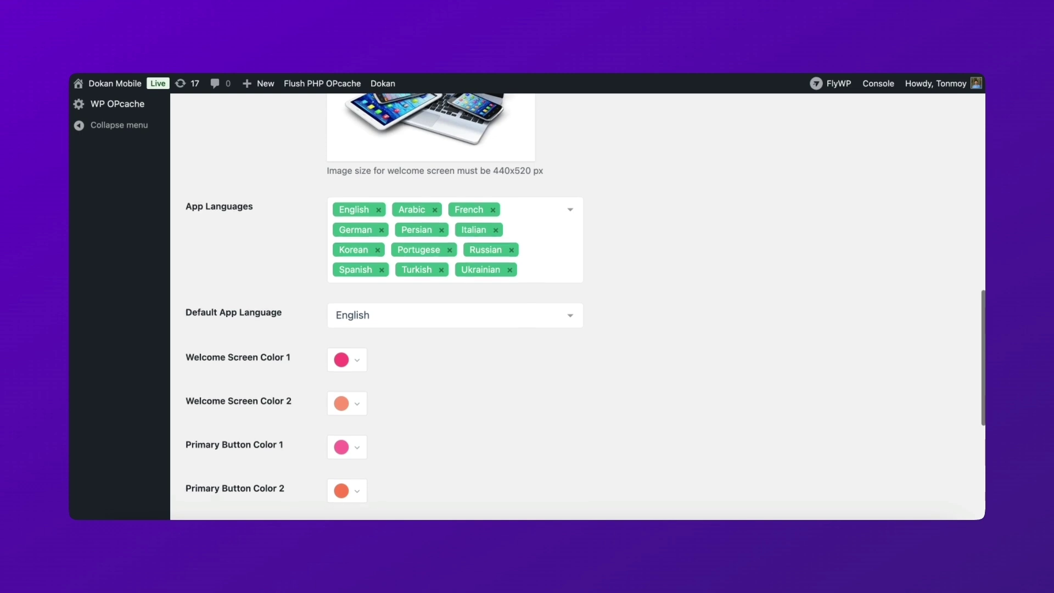
scroll(527, 307, "down", 2)
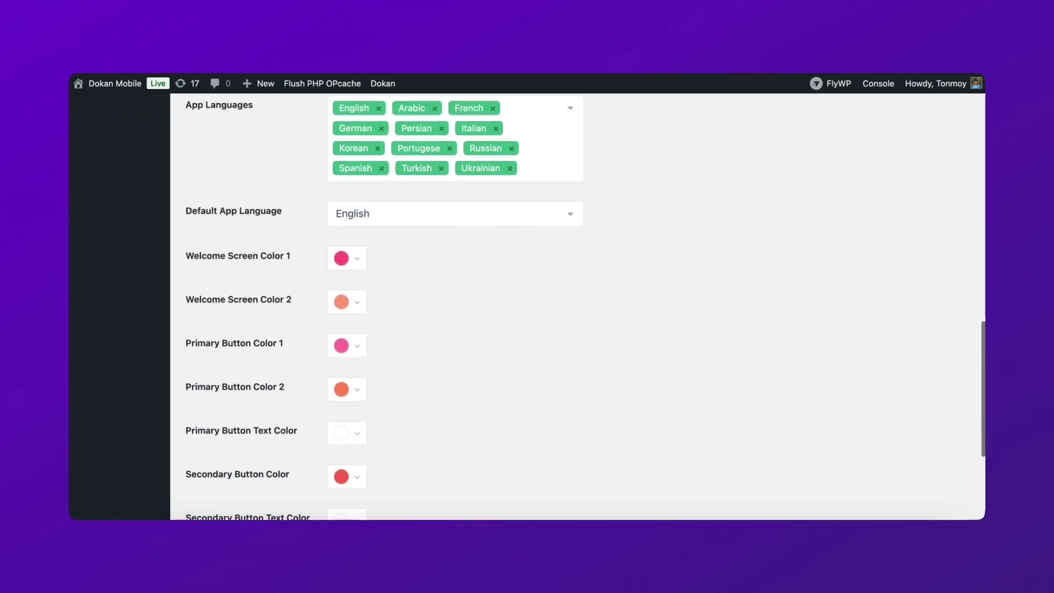
scroll(527, 308, "down", 2)
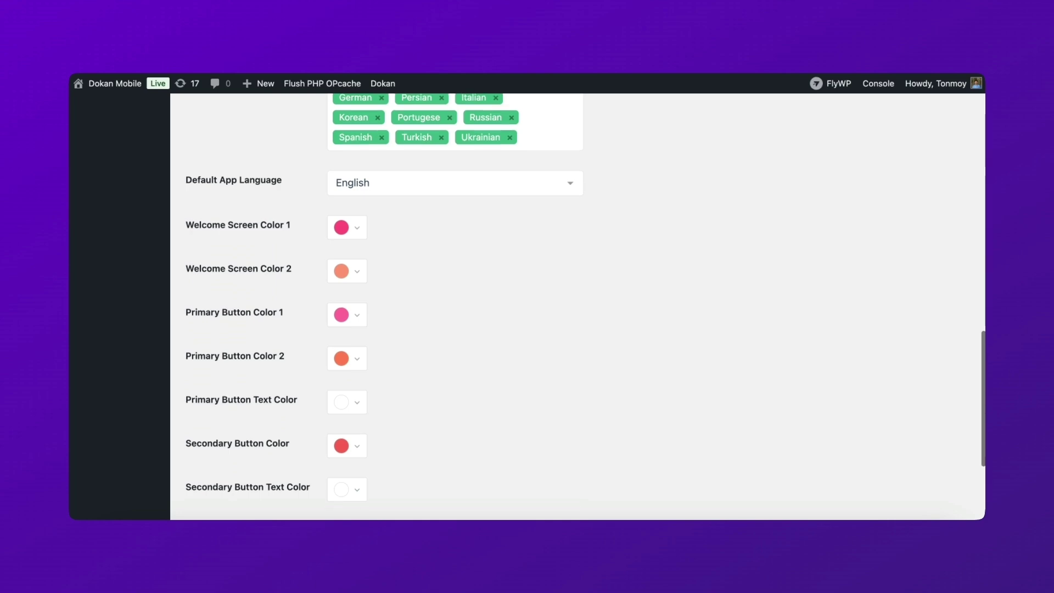
scroll(527, 308, "down", 5)
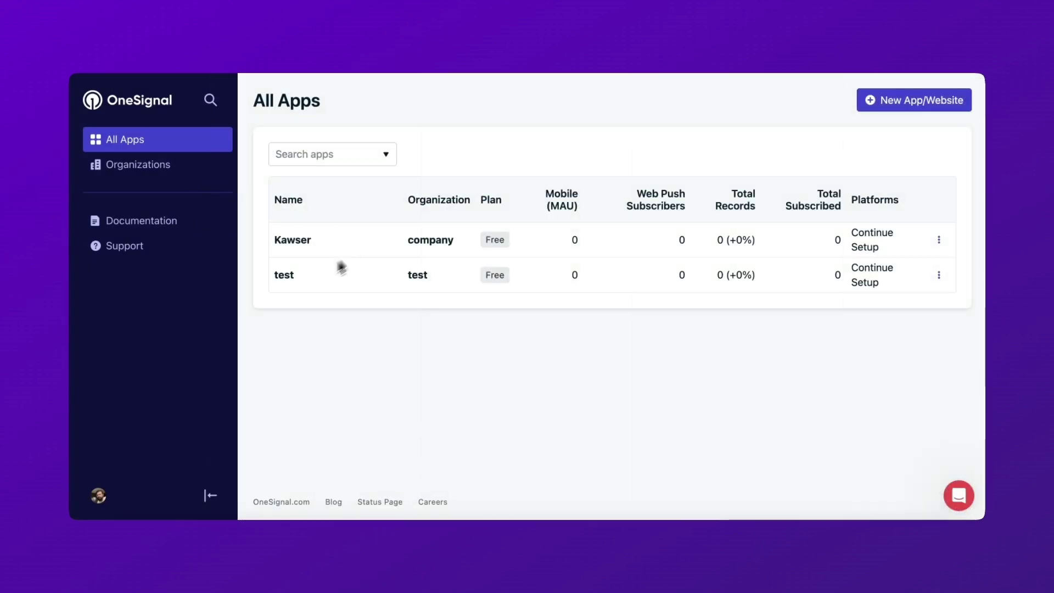
Create the OneSignal app 'Mobile App' under the company organization using Google Android (FCM)
left_click(886, 103)
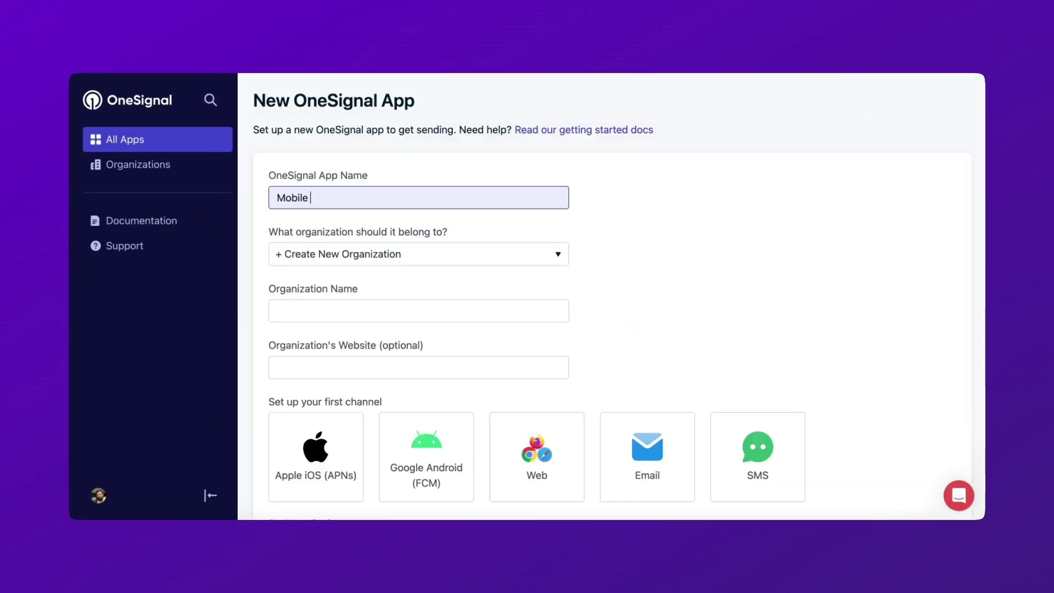
left_click(422, 261)
left_click(356, 291)
left_click(426, 445)
left_click(356, 462)
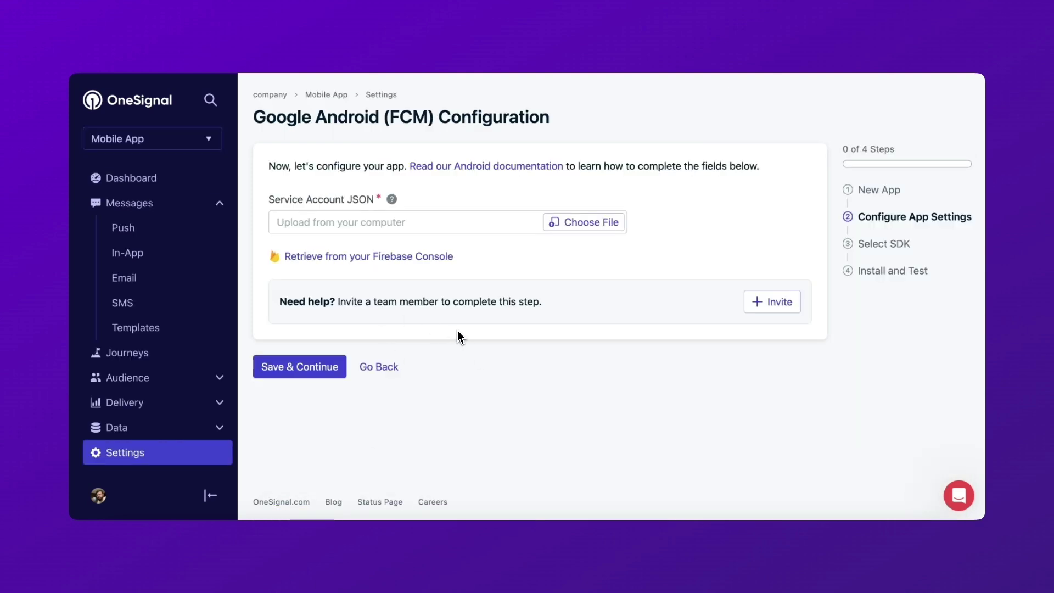
Copy the app's App ID from Keys & IDs into Dokan's App ID field
left_click(160, 459)
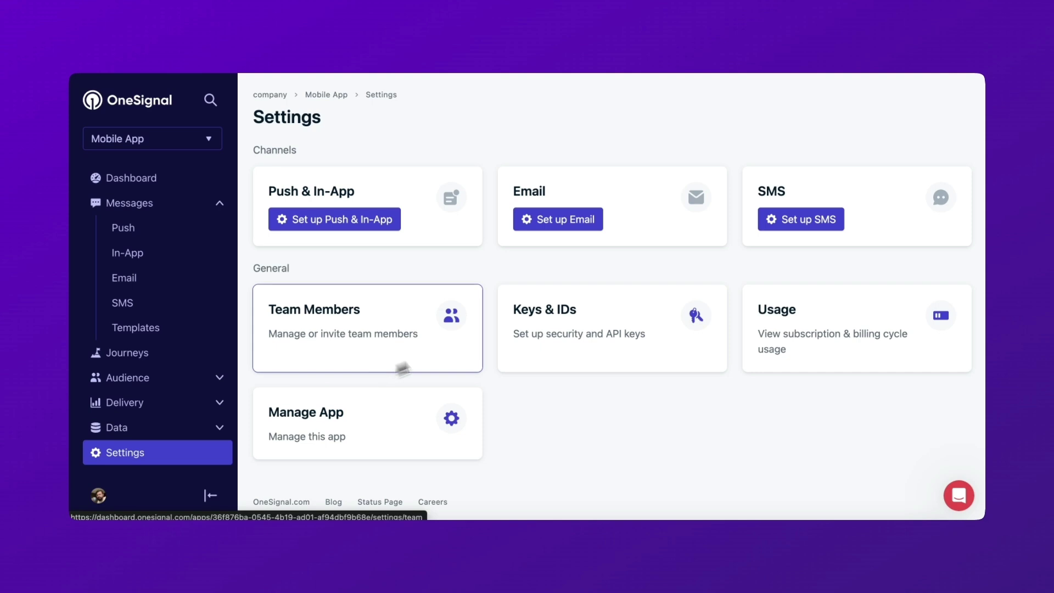
left_click(530, 323)
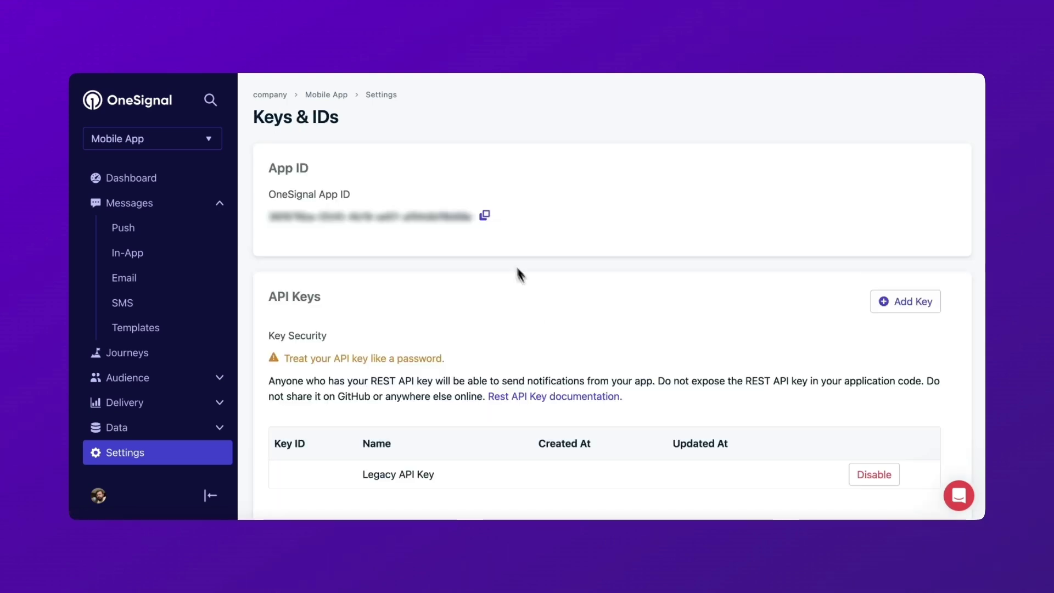
left_click(486, 216)
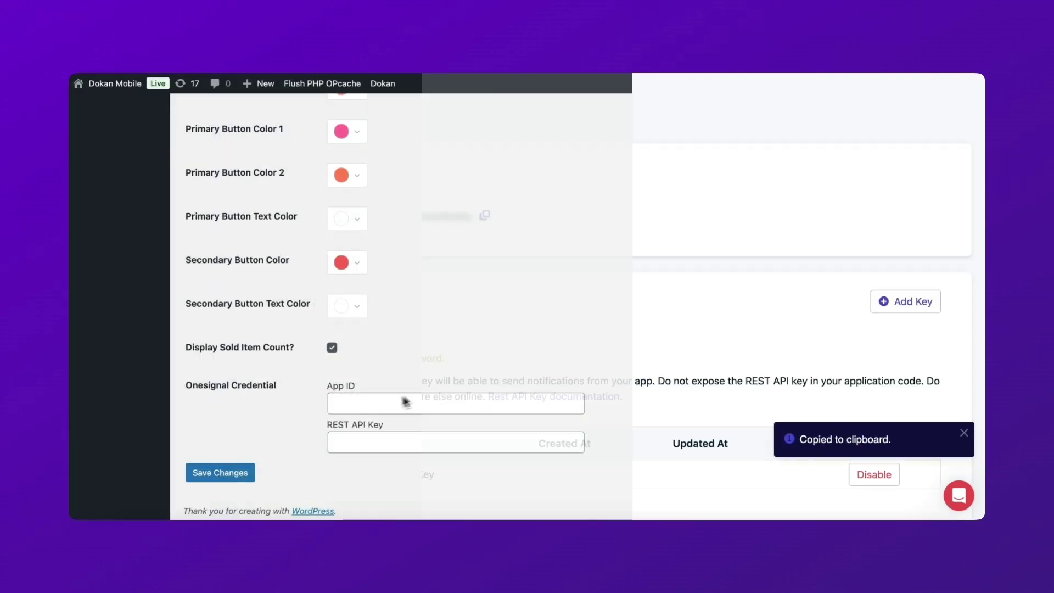
key("ctrl+v")
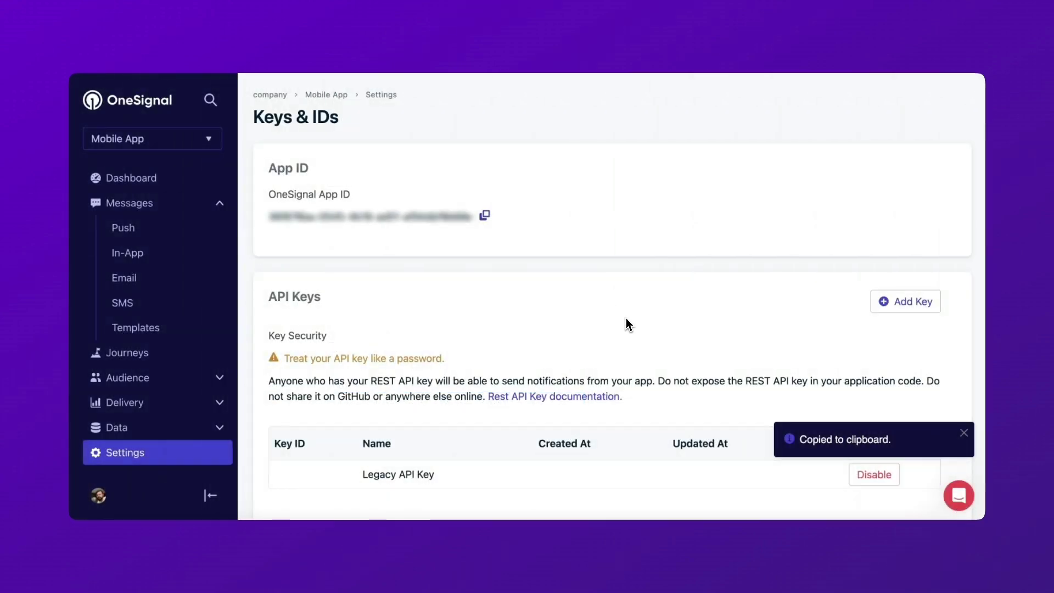
Create a OneSignal API key named 'mobile app' and paste it into Dokan's REST API Key field
scroll(629, 324, "down", 1)
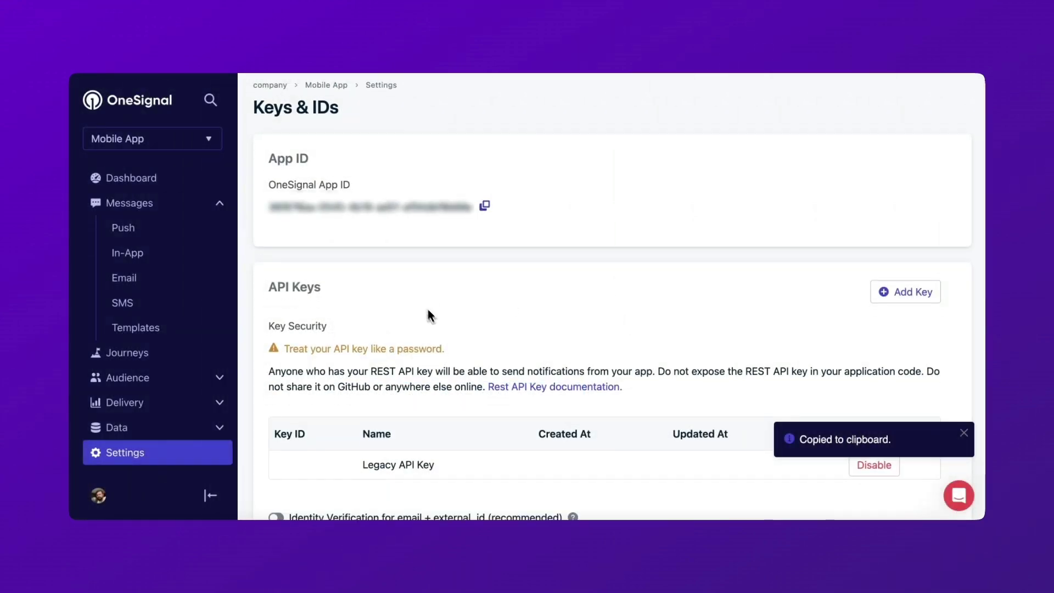
left_click(911, 292)
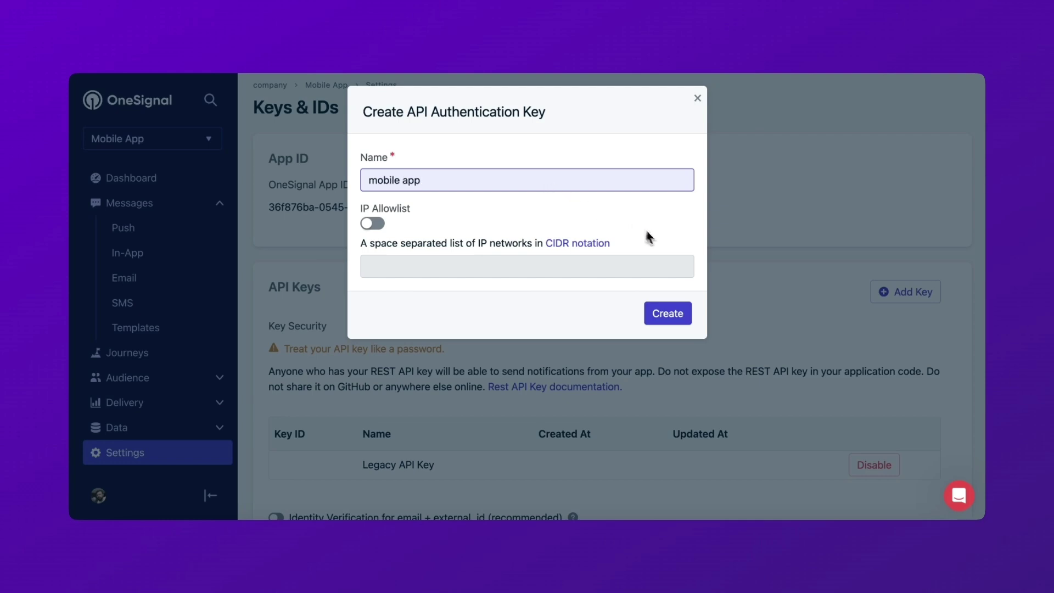
left_click(673, 313)
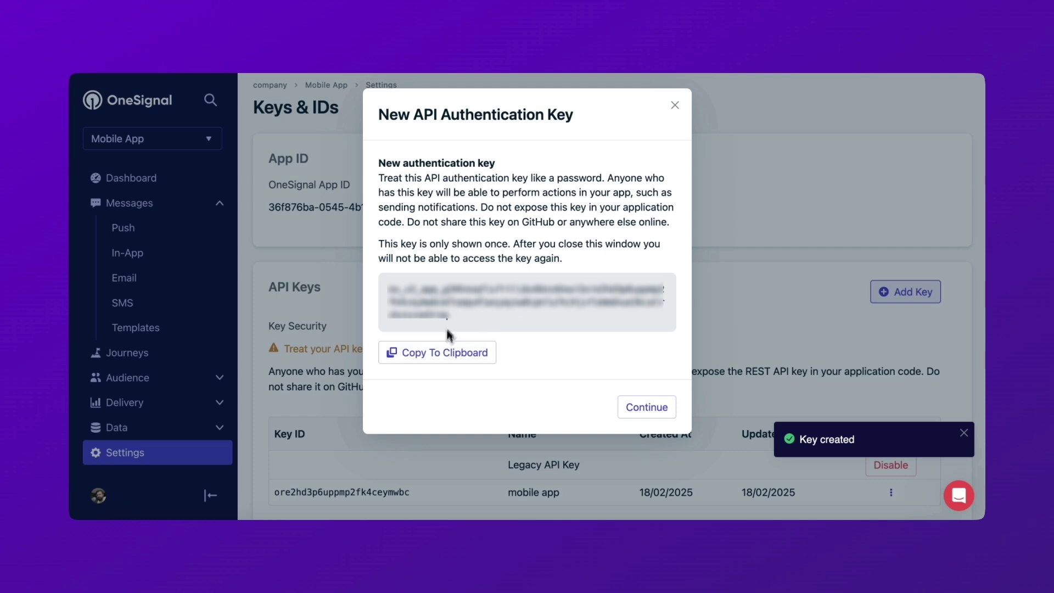
left_click(439, 358)
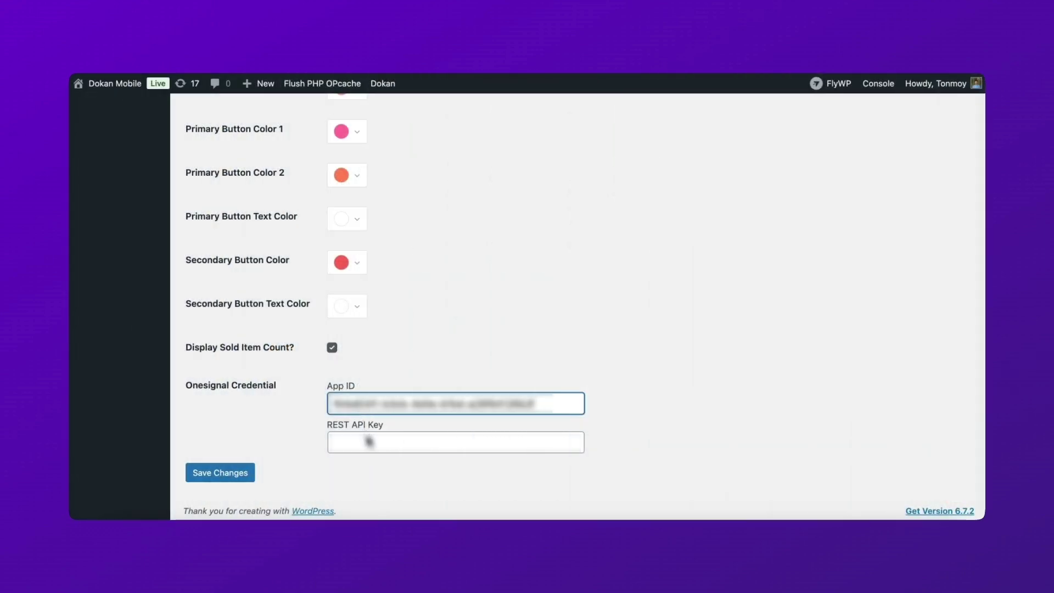
left_click(372, 449)
key("super+v")
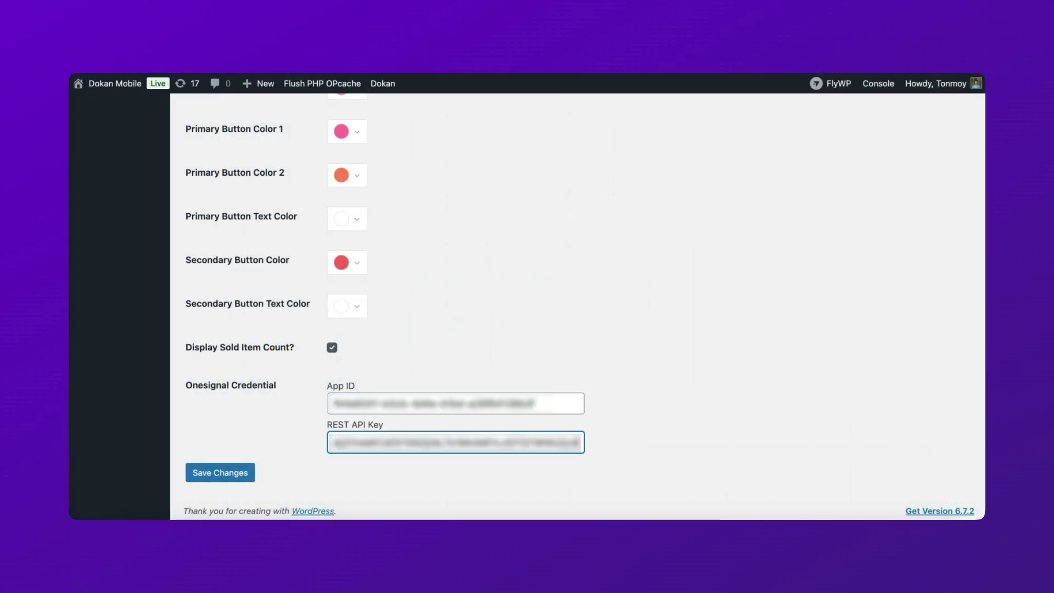